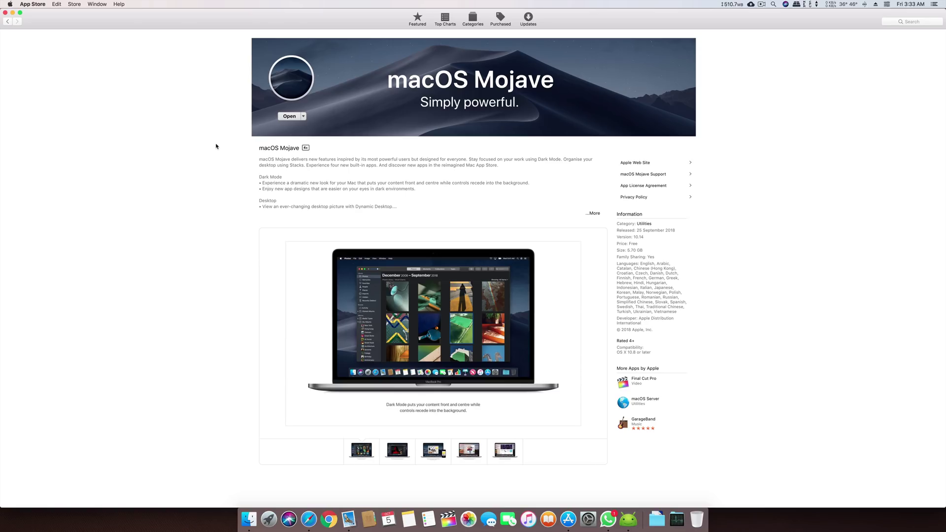
Step: Minimise the App Store's macOS Mojave page to the Dock to reveal the desktop drives
click(13, 13)
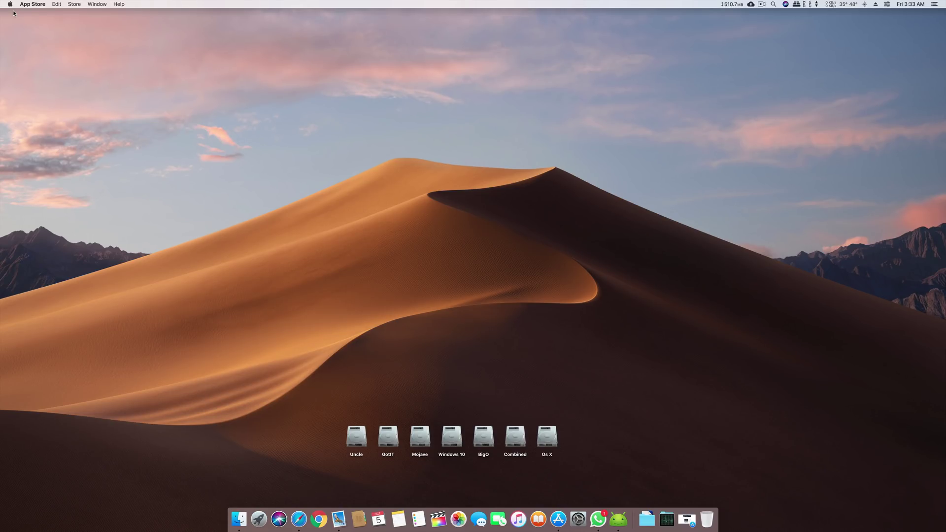
Step: Show About This Mac from the Apple menu, reporting macOS High Sierra 10.13.6
click(9, 4)
click(30, 14)
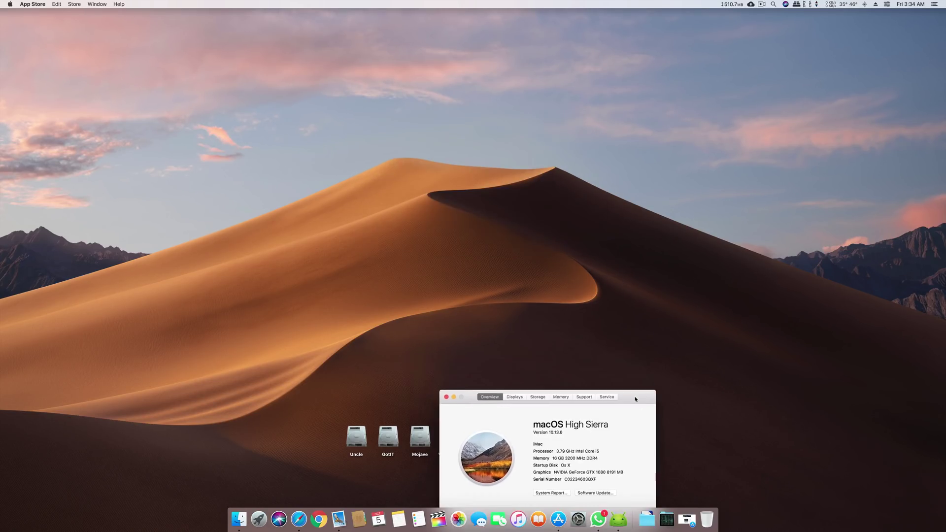
Step: Centre the About This Mac window and move the PS3 drive icon into the drive row
drag(634, 395, 555, 182)
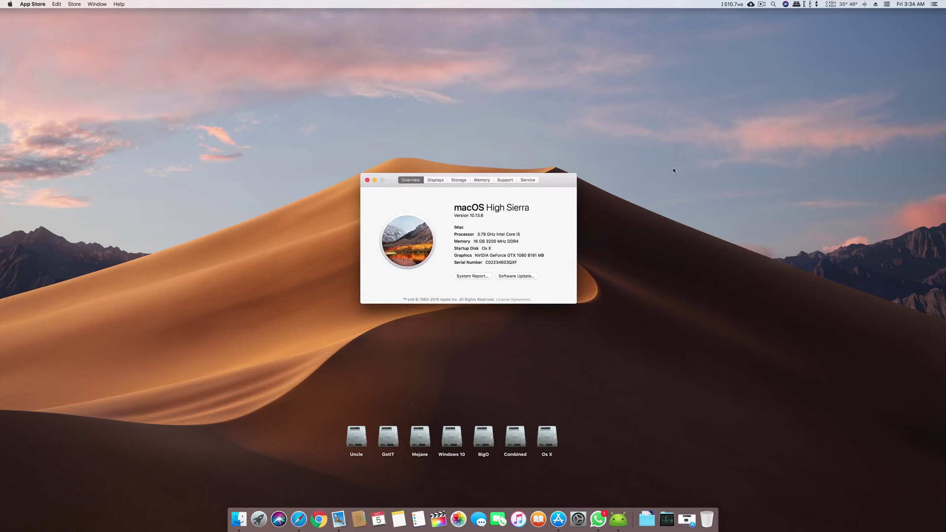
right_click(702, 164)
click(906, 114)
drag(921, 111, 574, 441)
Step: Browse the PS3 drive's GAMES folder, close the drive window, and show the Utilities folder
double_click(572, 429)
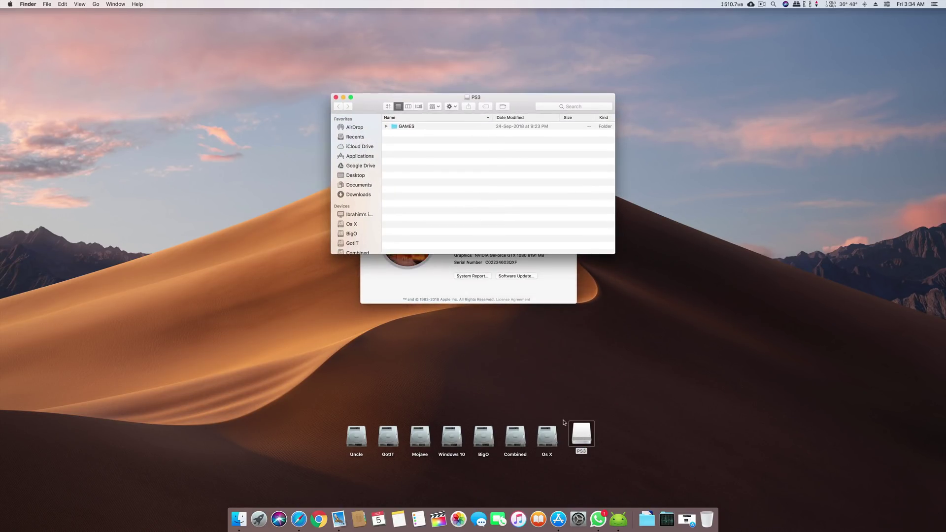
click(386, 126)
click(385, 126)
click(335, 98)
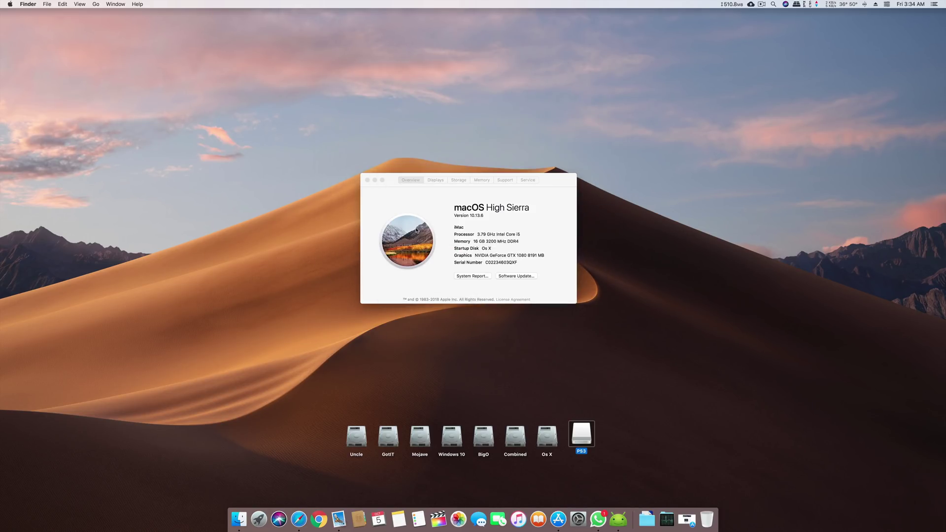
click(452, 263)
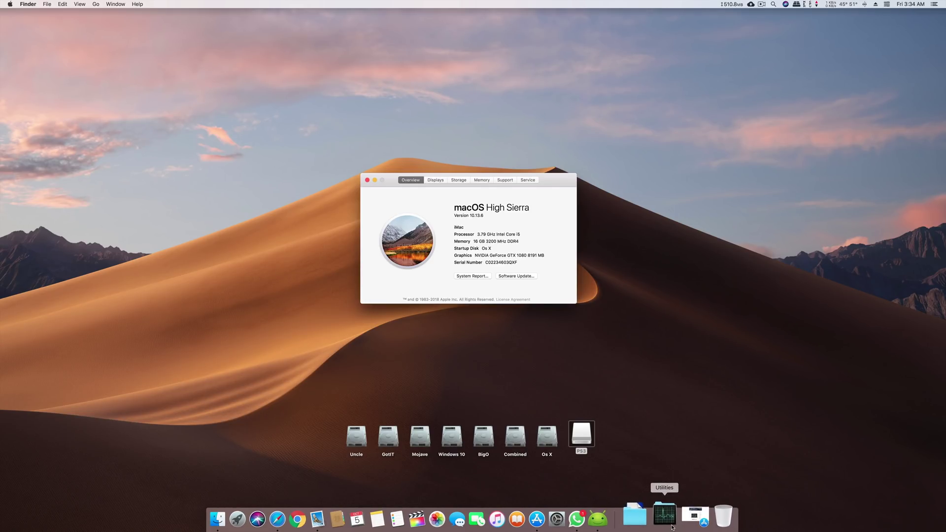
click(676, 530)
Step: In Disk Utility, start erasing the SanDisk USB stick with GUID Partition Map as the scheme
click(586, 401)
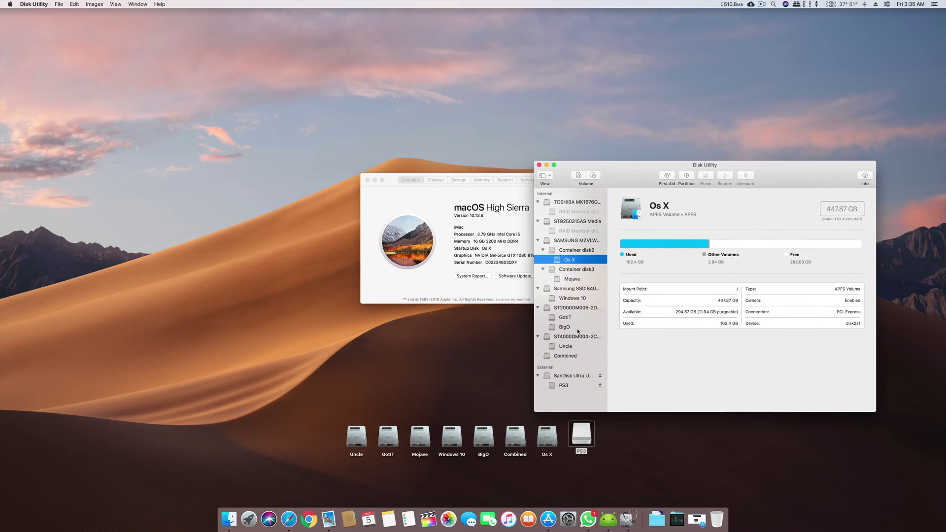
click(572, 375)
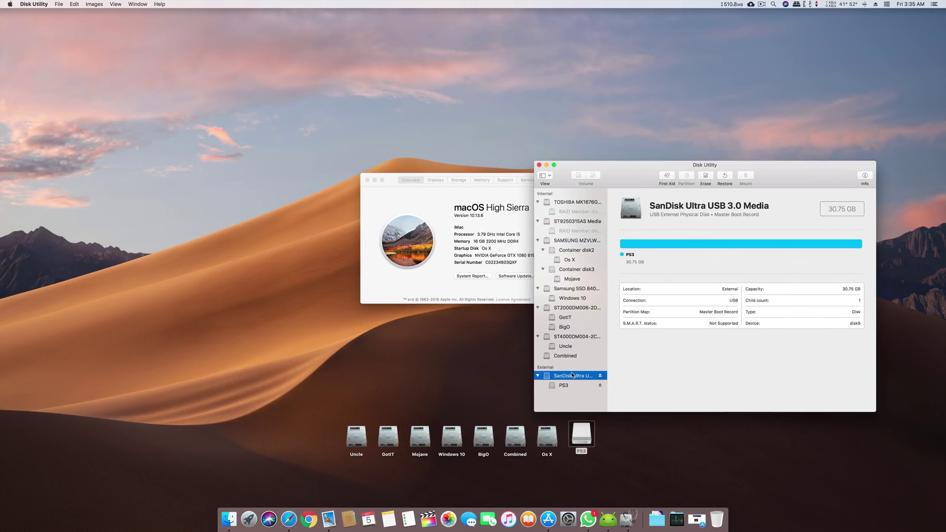
click(706, 181)
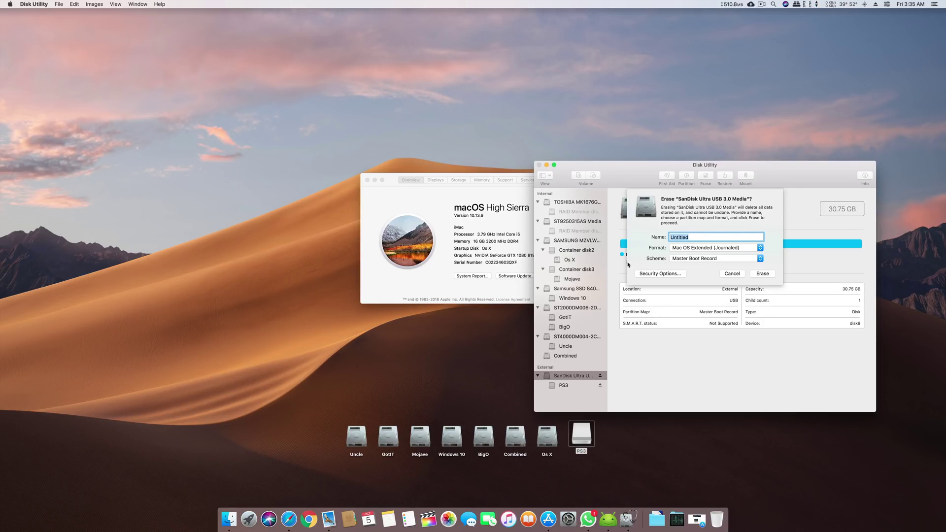
drag(625, 180, 420, 170)
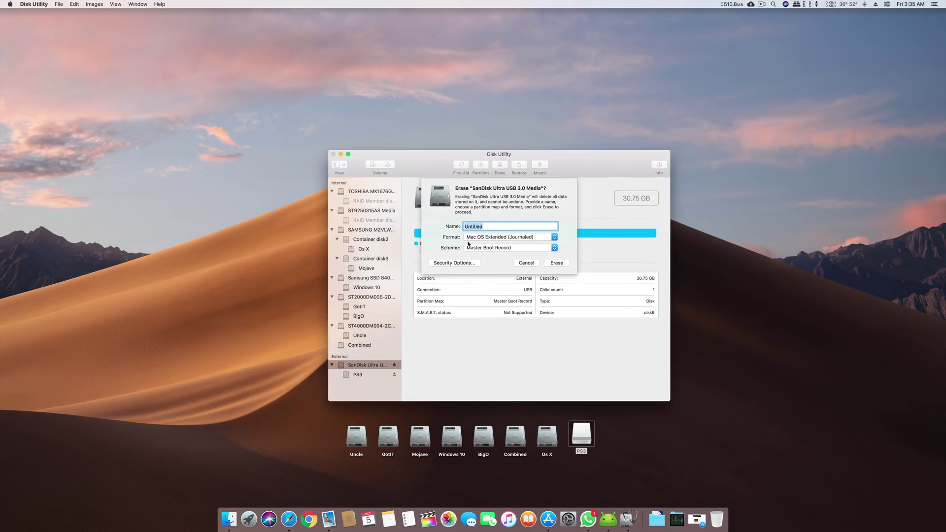
click(500, 249)
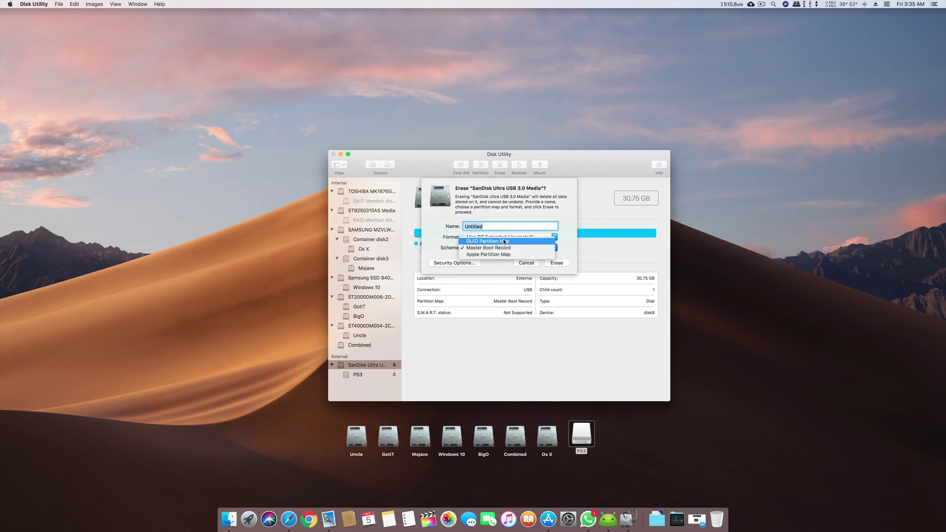
click(511, 243)
click(495, 249)
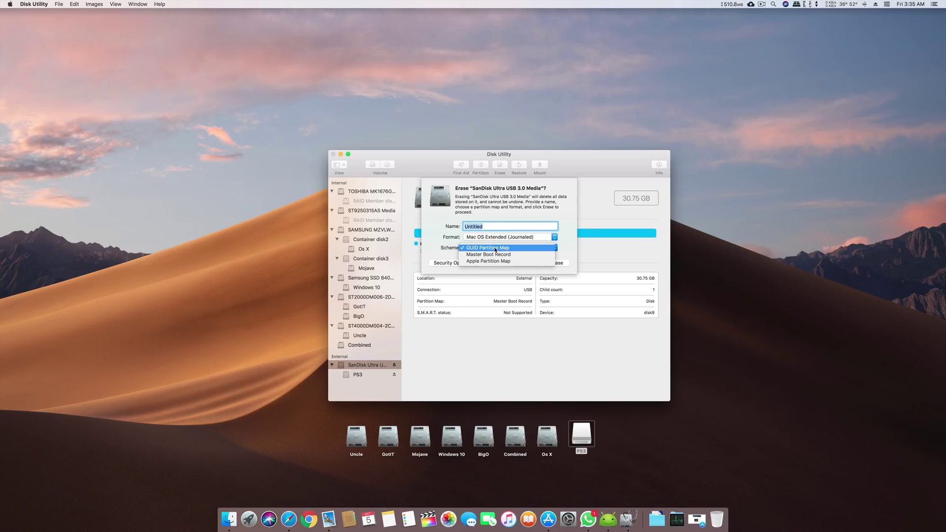
click(478, 248)
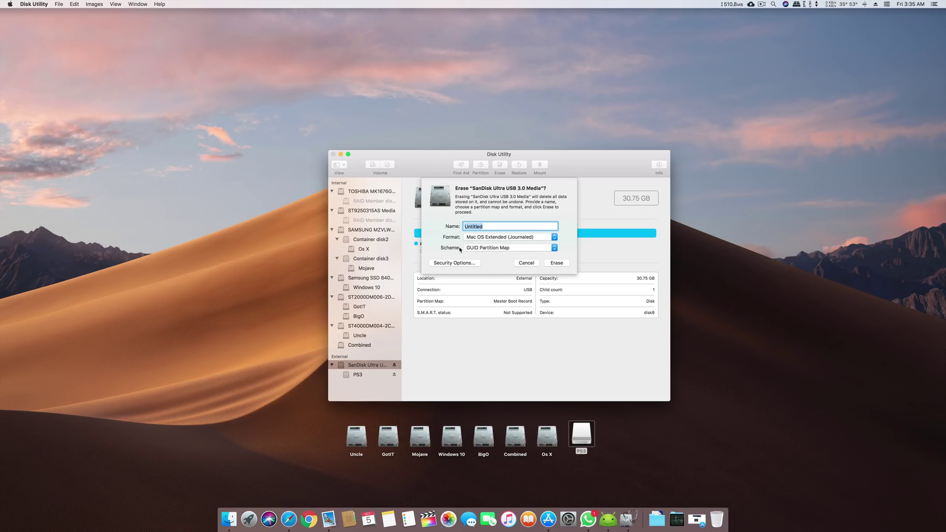
click(470, 248)
click(471, 248)
click(476, 248)
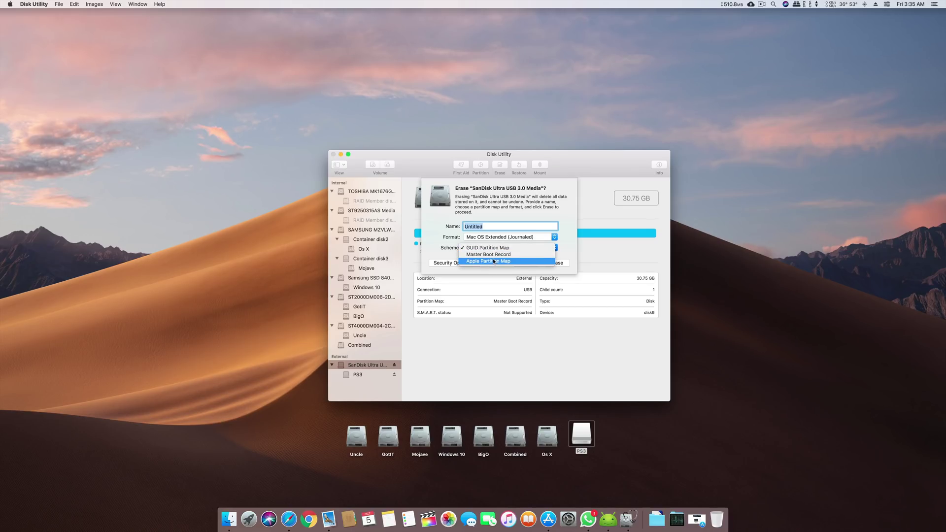
click(478, 249)
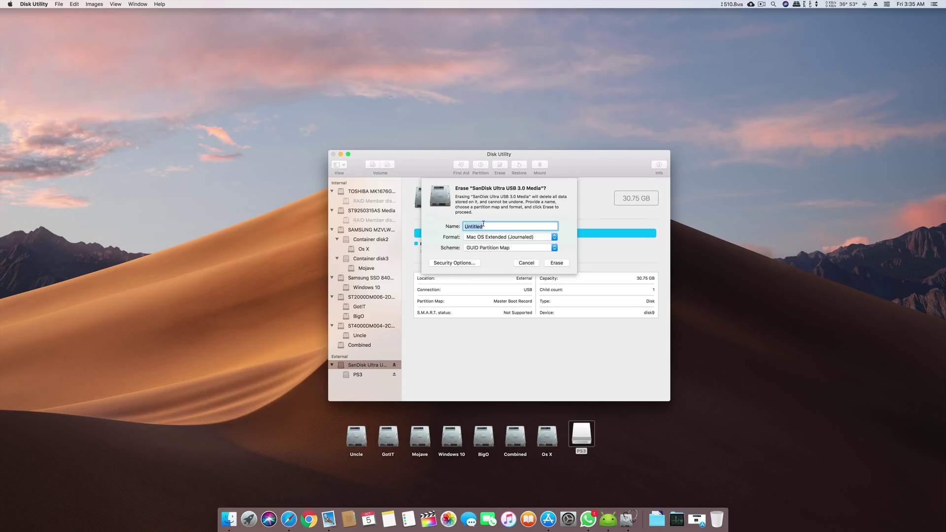
Step: Name the volume USB, erase it as Mac OS Extended (Journaled), and quit Disk Utility
text(USB)
click(557, 262)
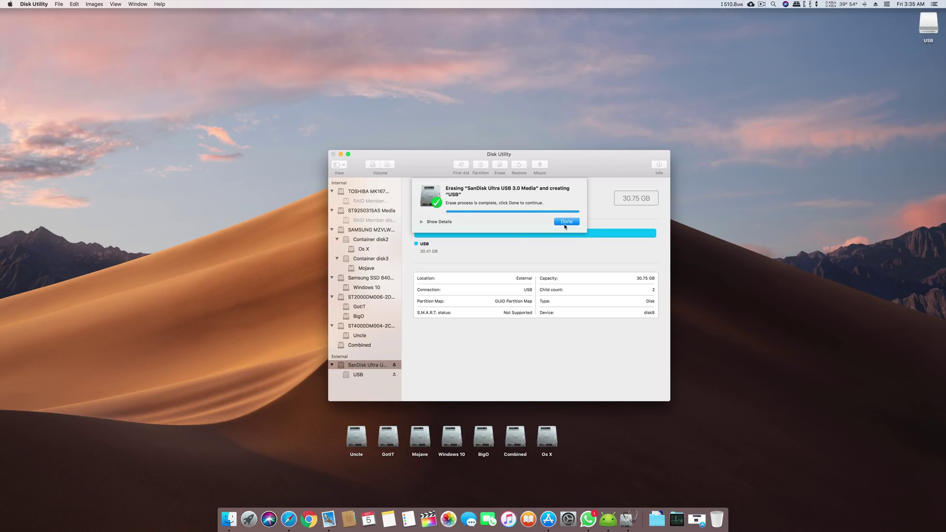
click(566, 225)
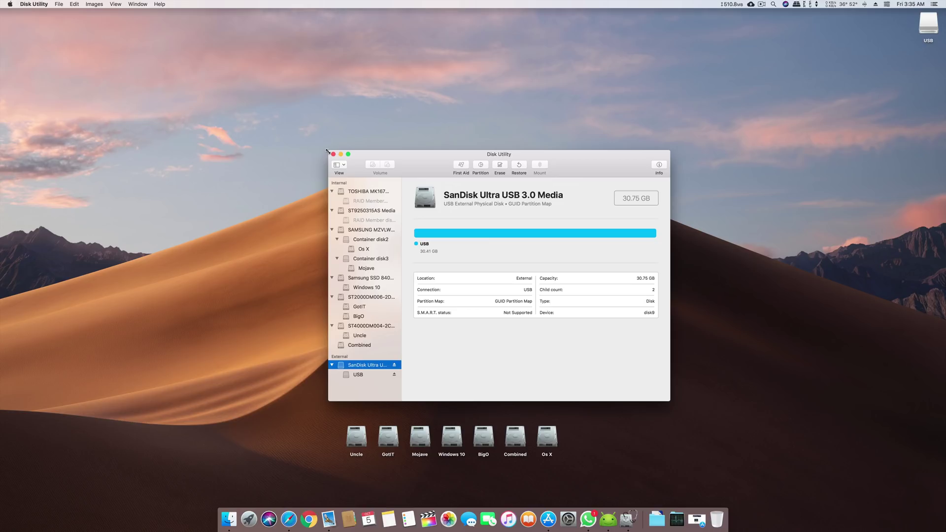
click(369, 376)
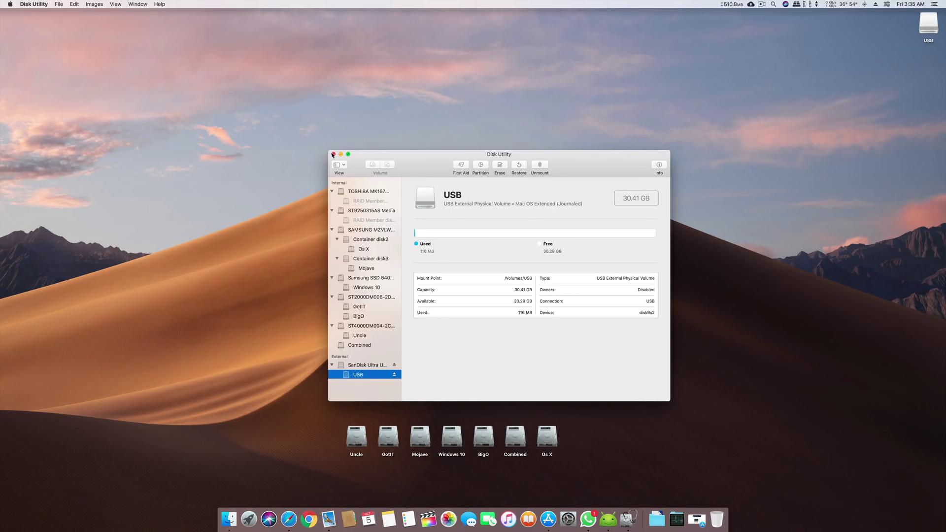
click(333, 154)
Step: Move the USB drive icon below About This Mac and confirm Install macOS Mojave is in Launchpad
click(924, 28)
drag(924, 28, 464, 335)
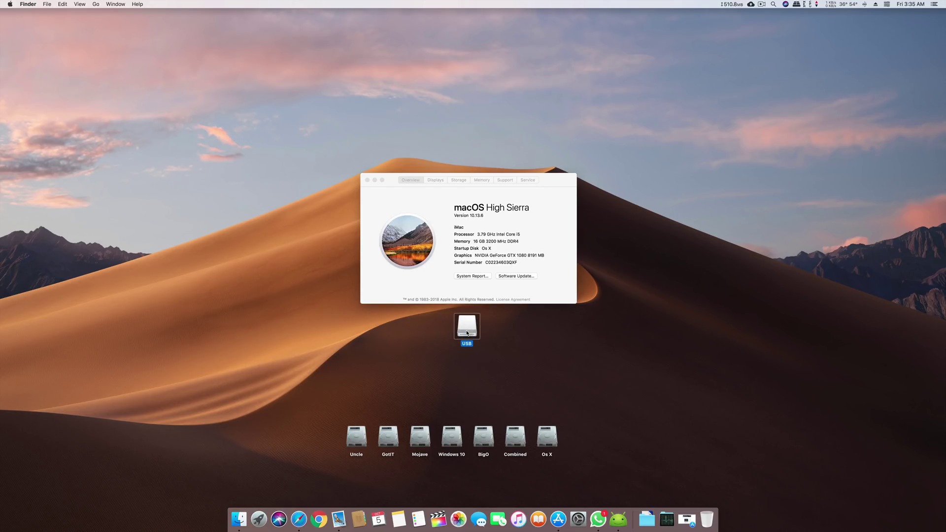
click(558, 519)
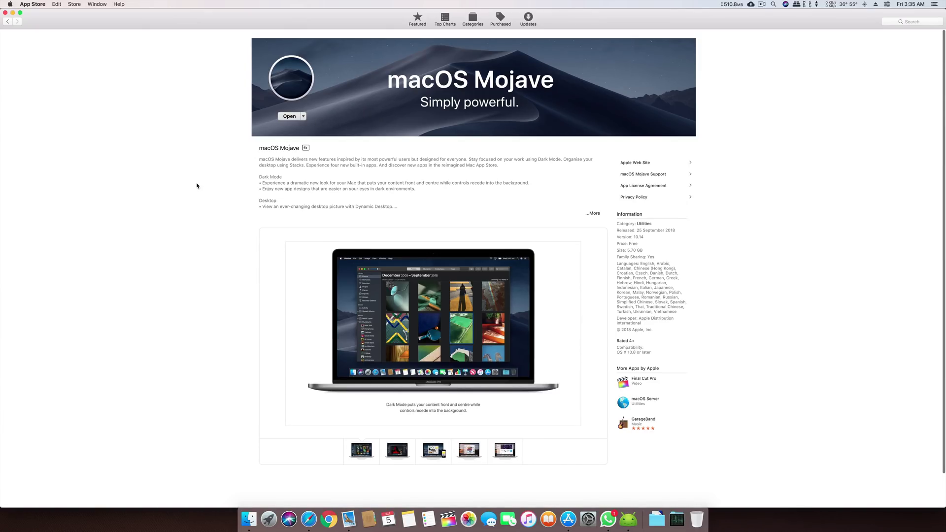
click(5, 12)
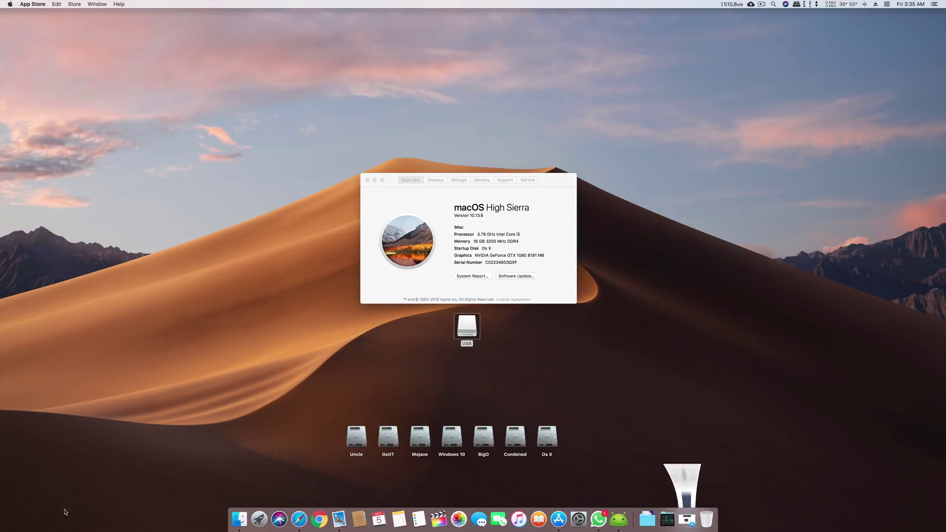
click(261, 518)
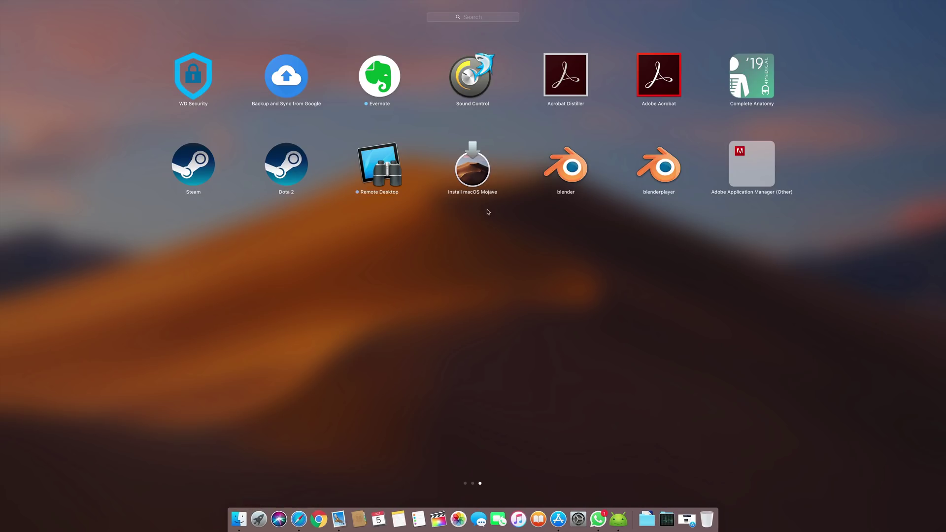
click(510, 213)
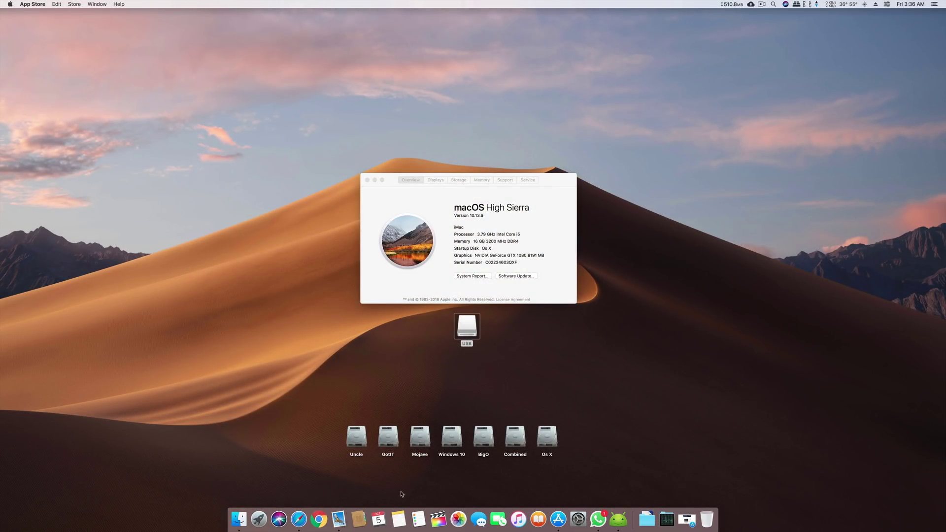
Step: Search Notes for 'uSB' and copy the Mojave createinstallmedia command line
click(399, 518)
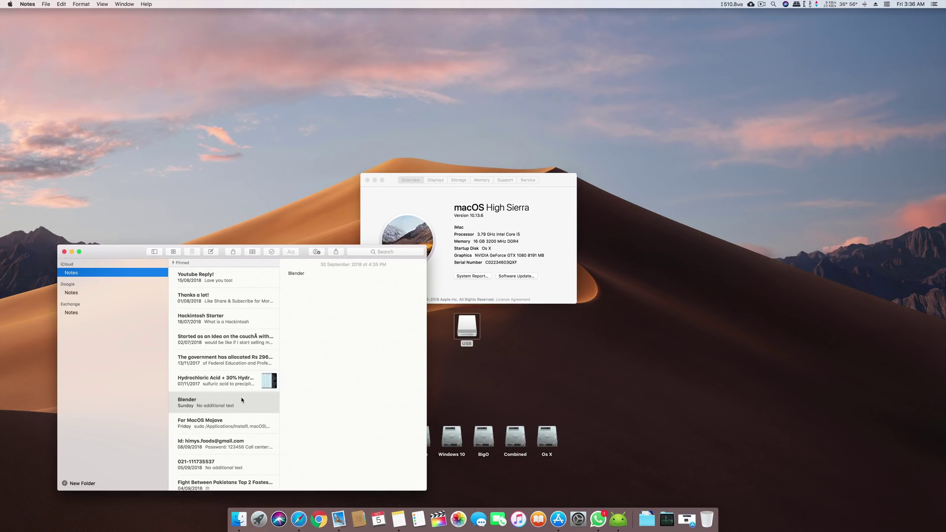
click(384, 253)
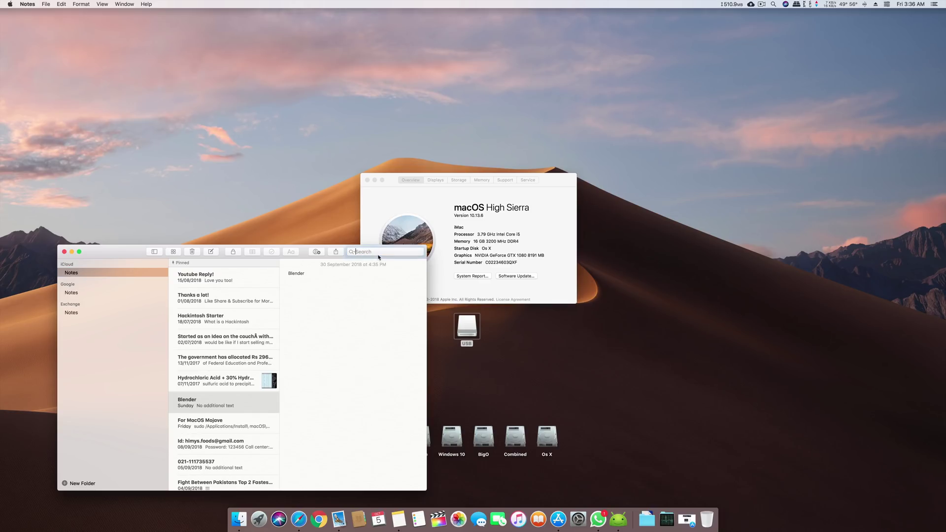
text(uSB)
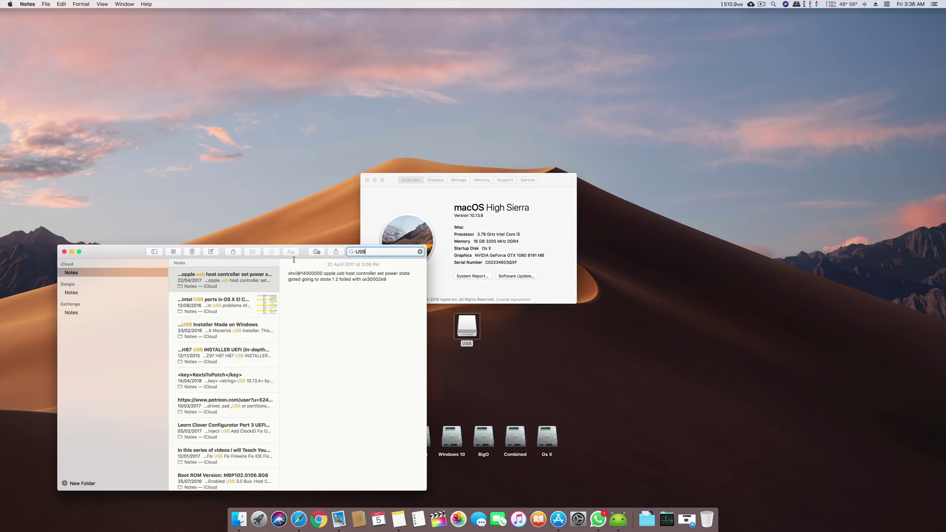
click(219, 329)
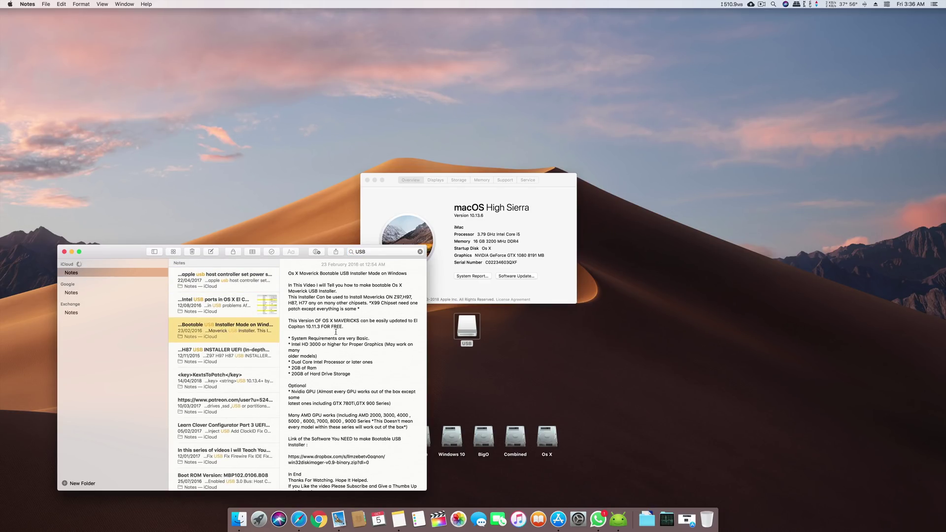
key(Down)
key(Down)
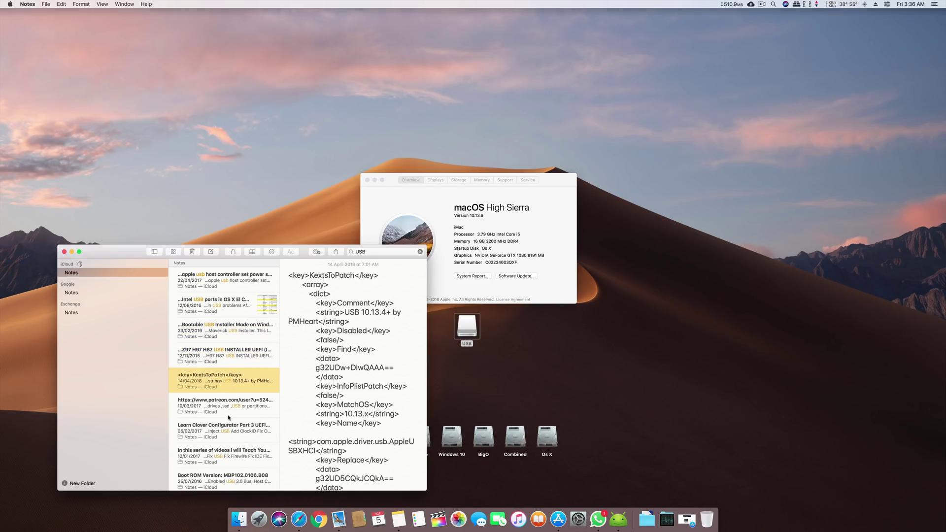
key(Down)
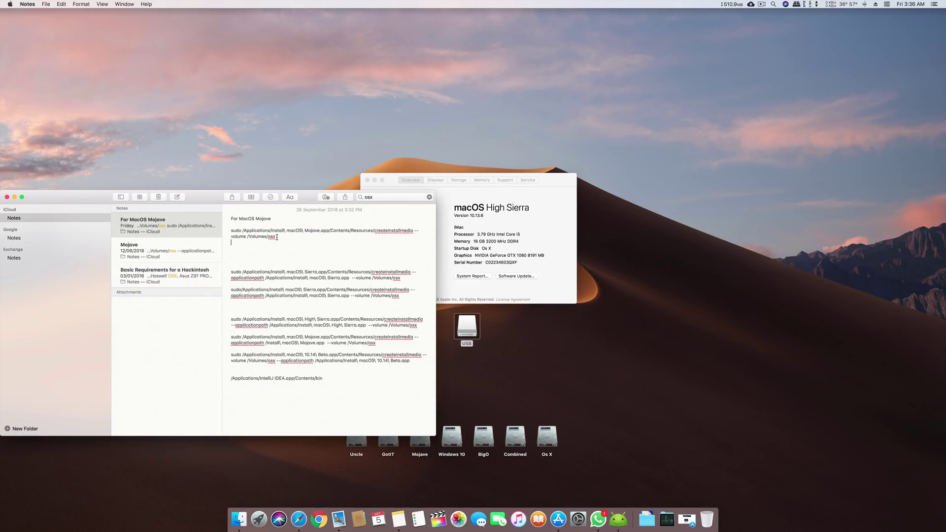
drag(277, 237, 230, 230)
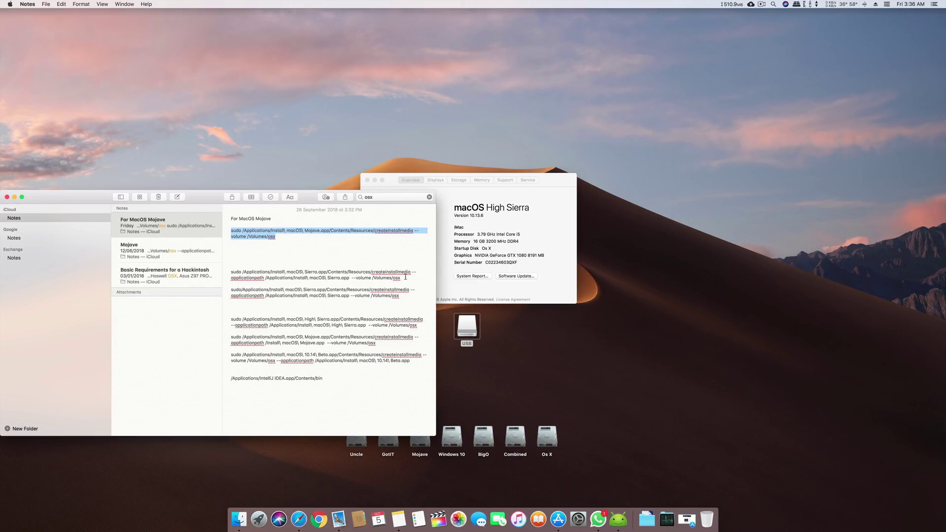
key(super+c)
Step: Change the command's target from /Volumes/osx to /Volumes/USB, reselect it, and close Notes
click(279, 234)
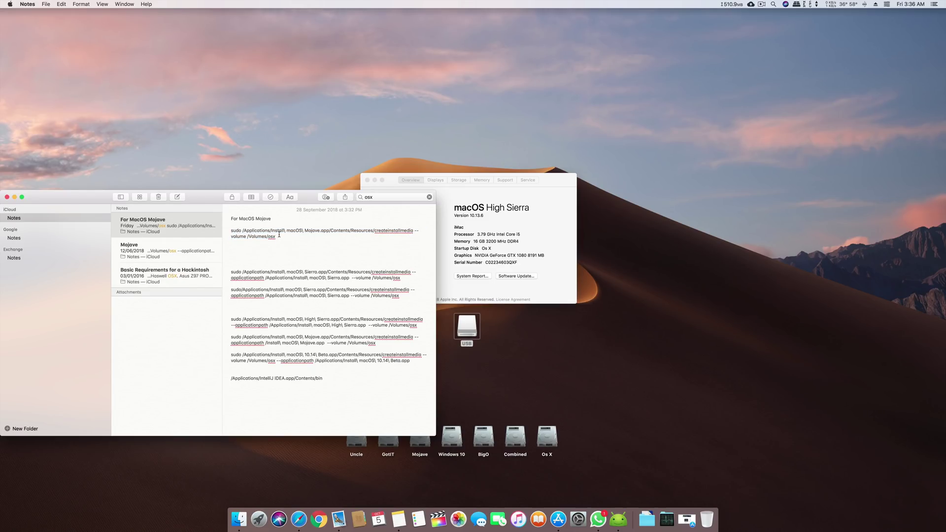
key(BackSpace)
key(BackSpace)
text(USB)
triple_click(287, 238)
key(Right)
drag(293, 237, 199, 228)
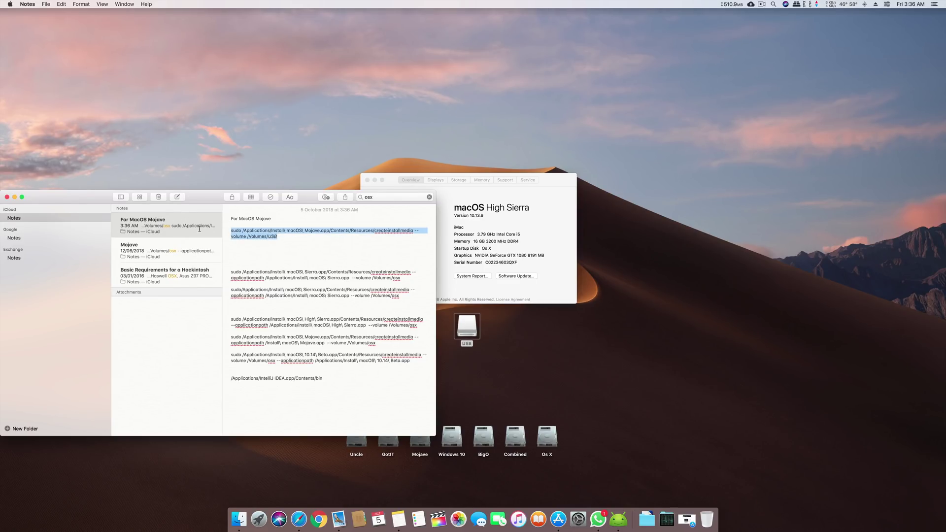
drag(47, 197, 95, 205)
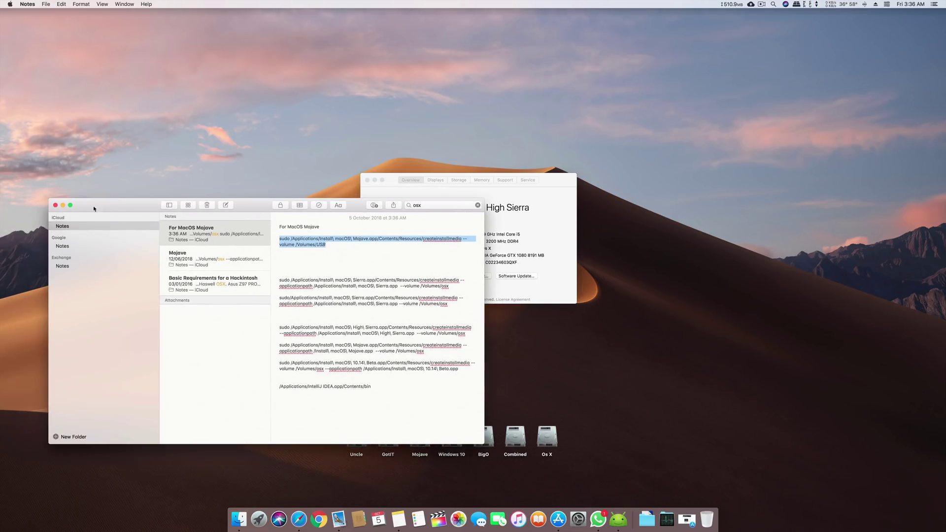
click(57, 206)
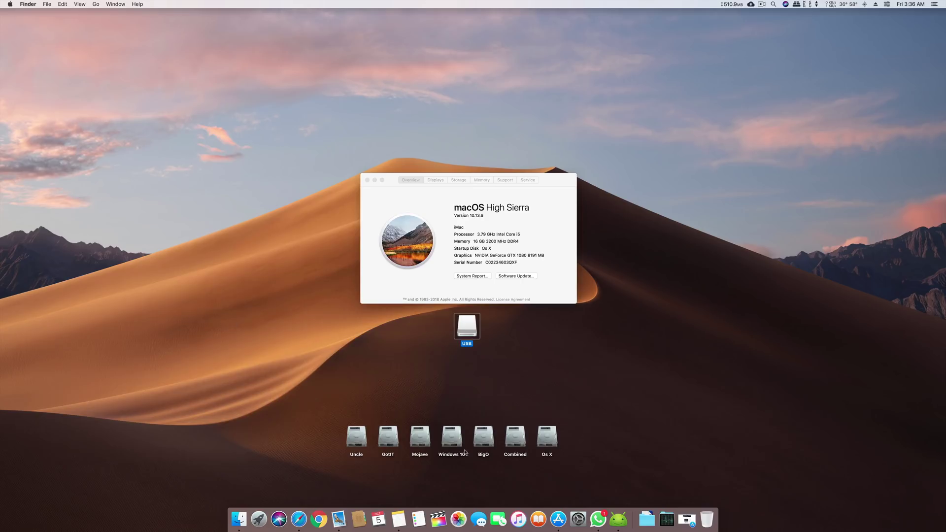
Step: Paste and run the createinstallmedia command in Terminal, confirming the USB erase with Y
click(671, 515)
click(647, 473)
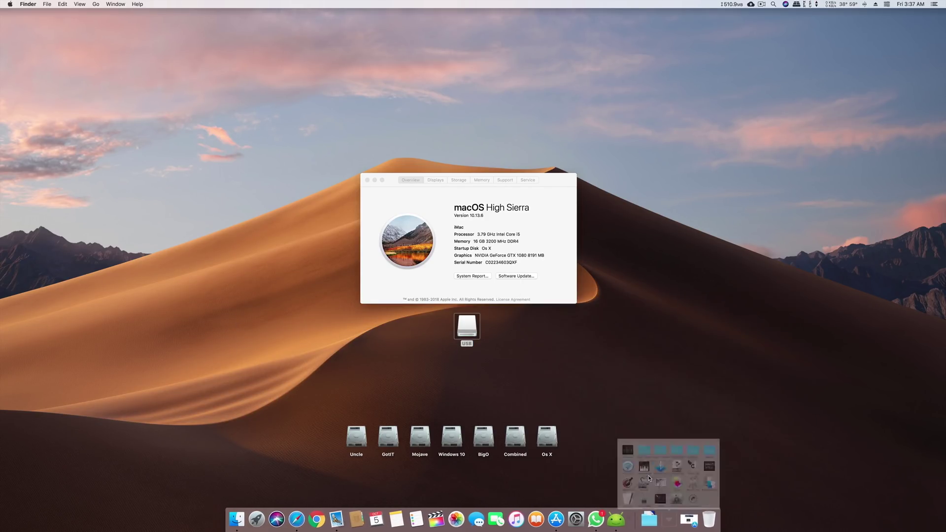
drag(495, 168, 289, 269)
key(super+v)
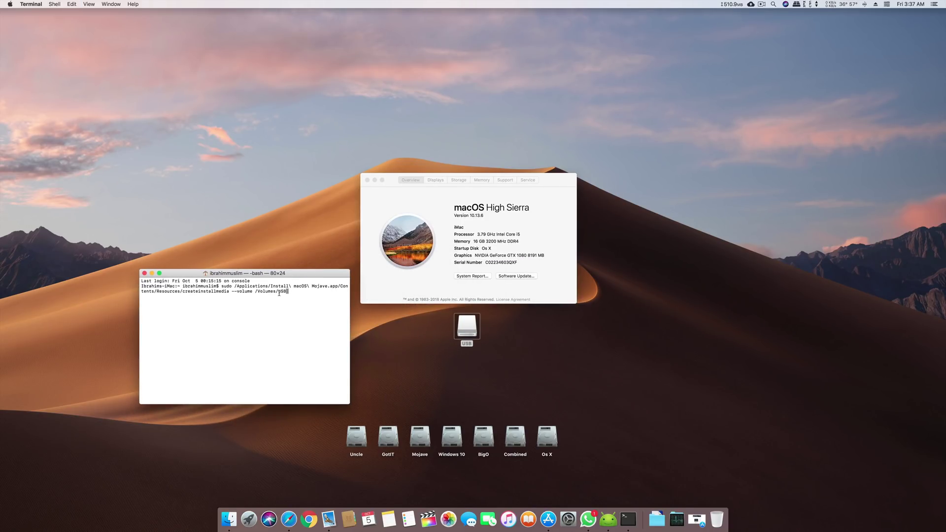
key(Return)
key(Return)
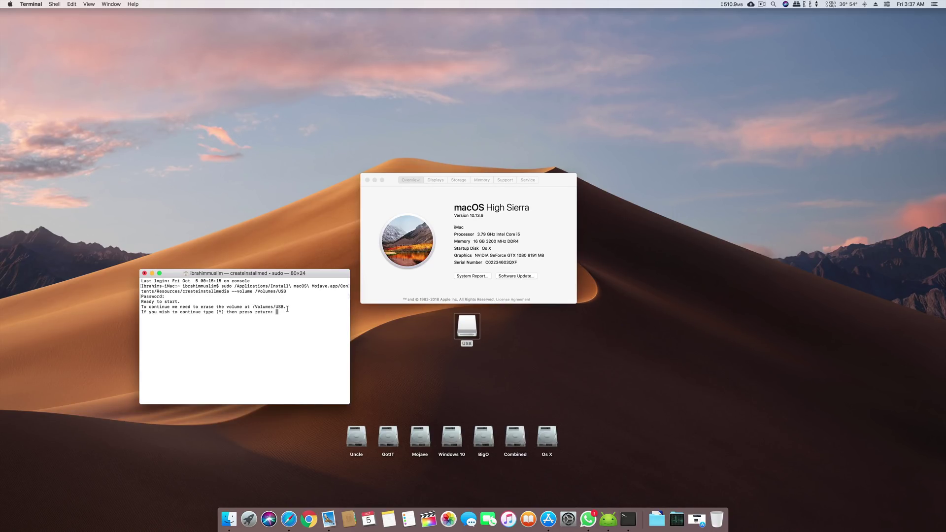
text(Y)
key(Return)
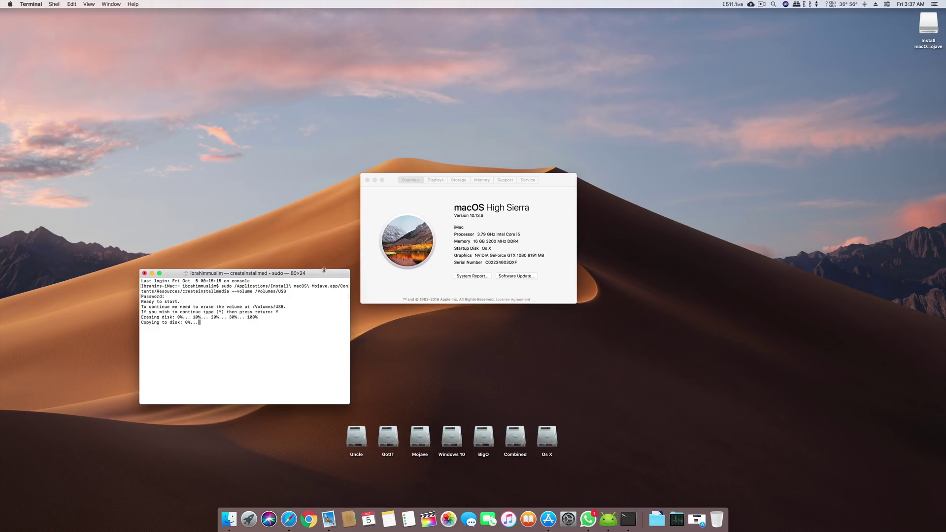
Step: Nudge Terminal up while the installer copies, then select the Os X disk on the desktop
drag(323, 272, 325, 263)
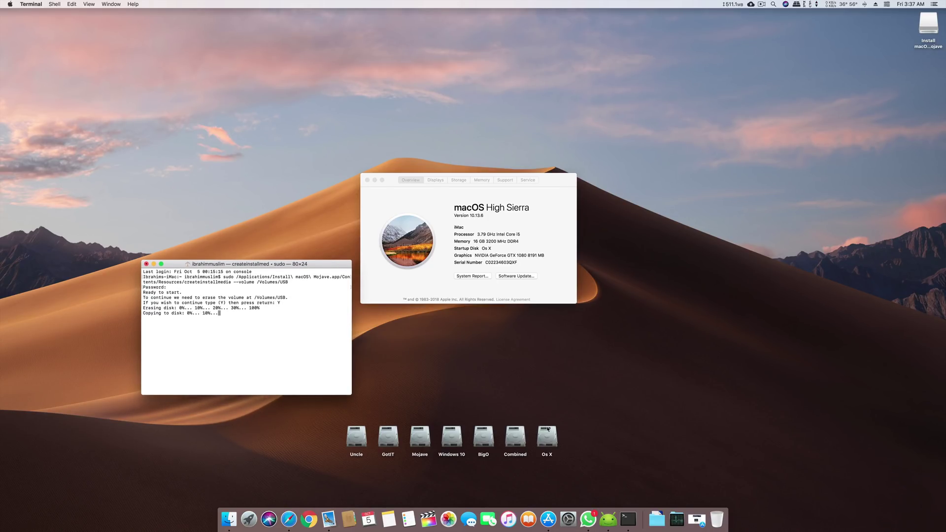
click(682, 509)
click(674, 514)
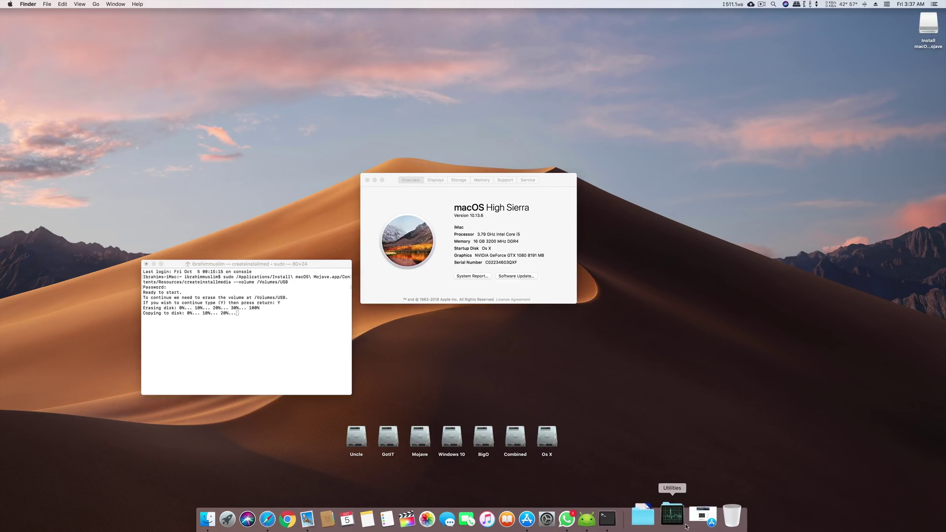
click(545, 434)
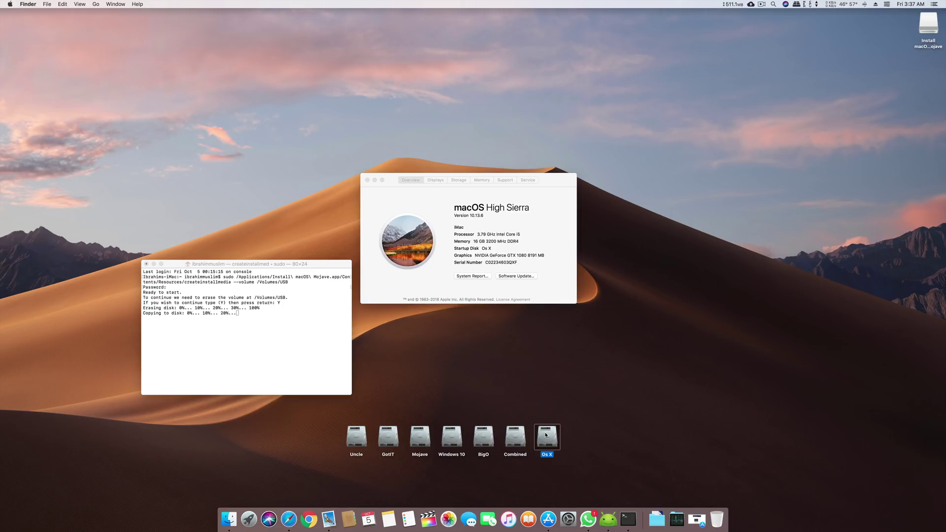
key(super+shift+a)
scroll(440, 206, down, 15)
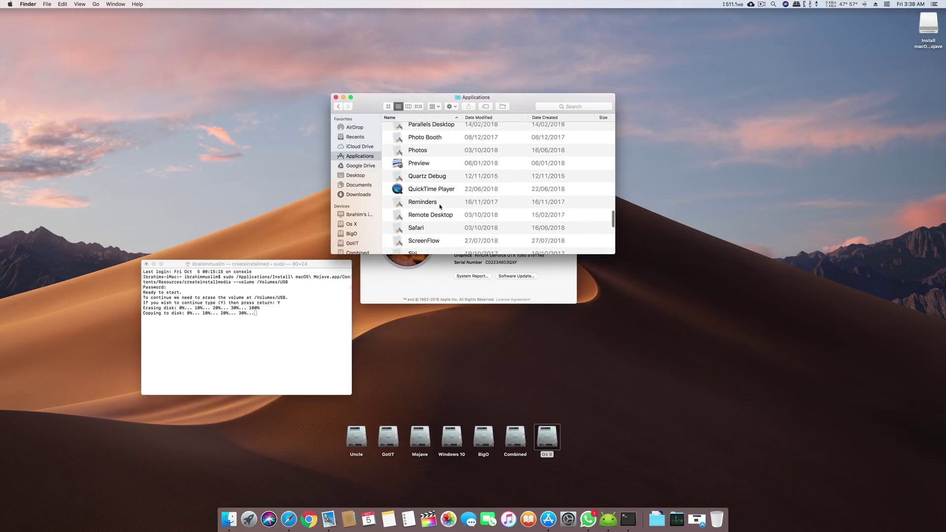
scroll(440, 206, up, 15)
click(426, 220)
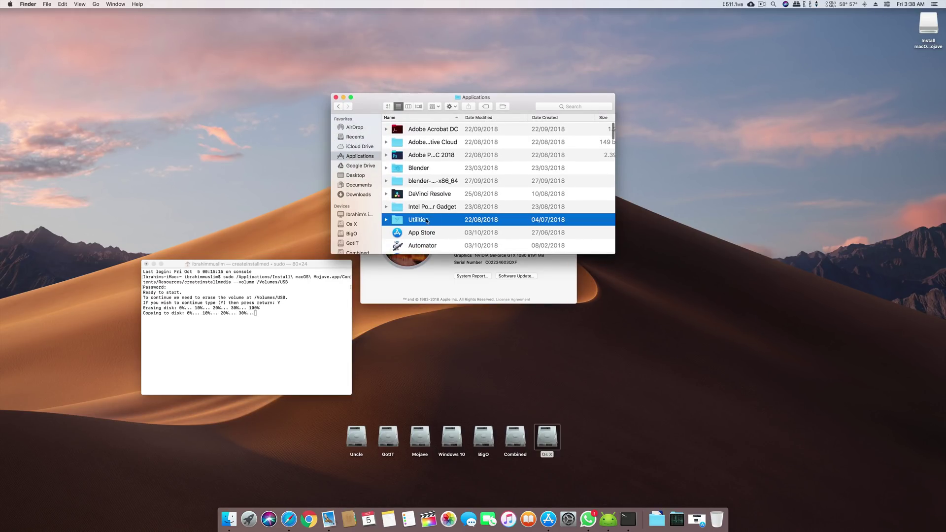
drag(427, 221, 710, 530)
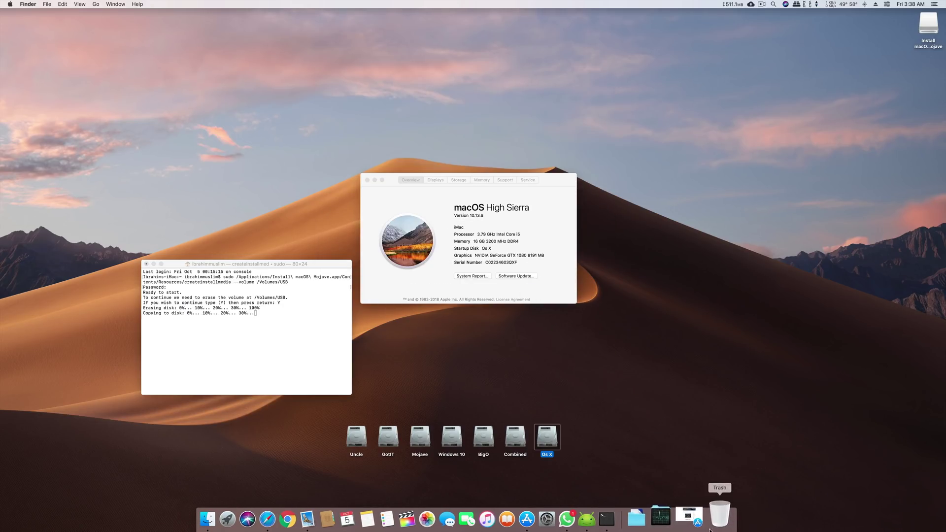
click(678, 519)
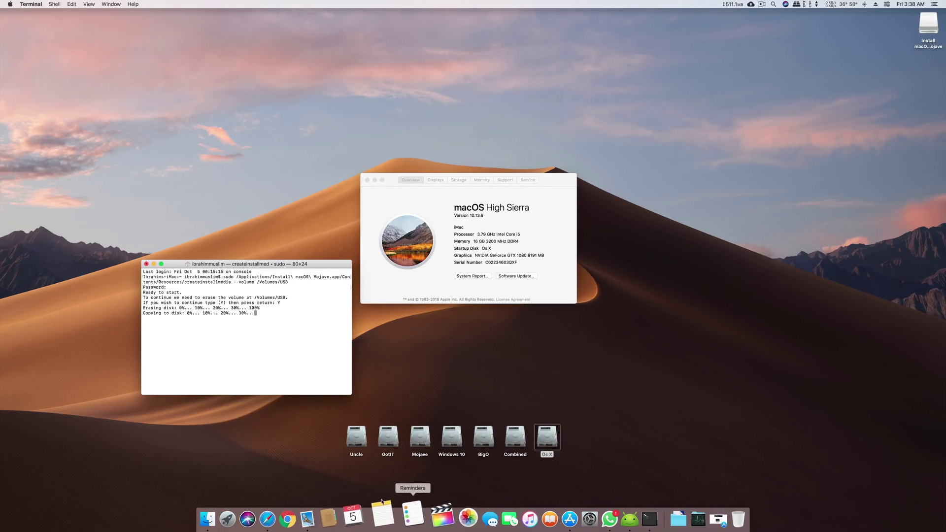
click(608, 518)
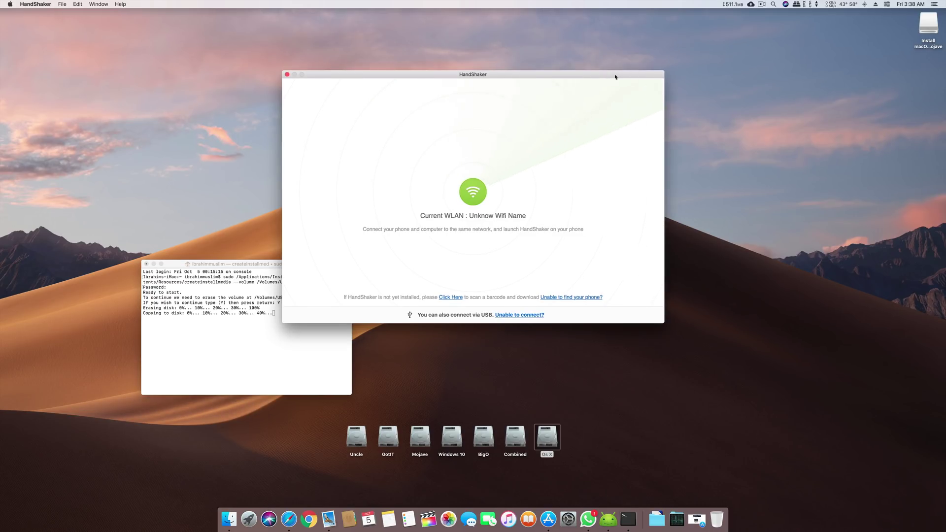
drag(609, 74, 854, 157)
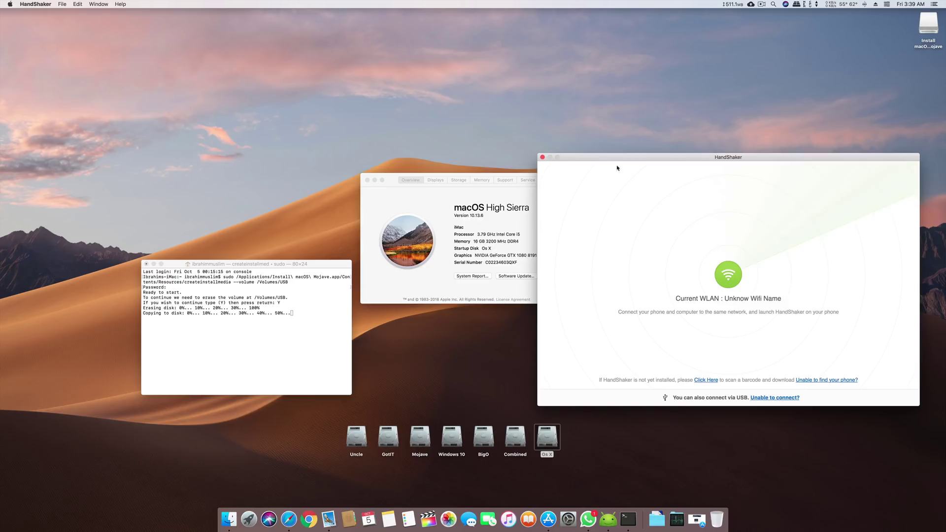
Step: Close HandShaker and bring up Launchpad's first page with Folx and Clover Configurator
click(542, 157)
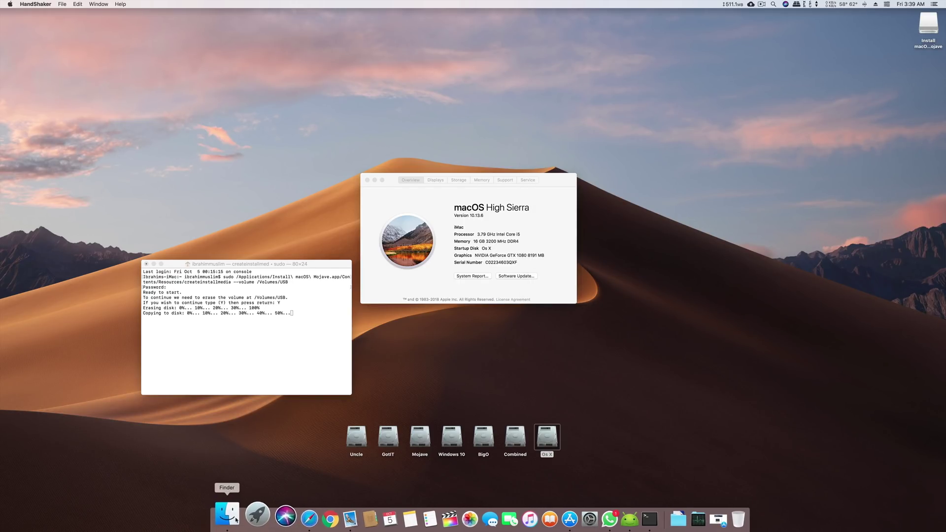
click(246, 515)
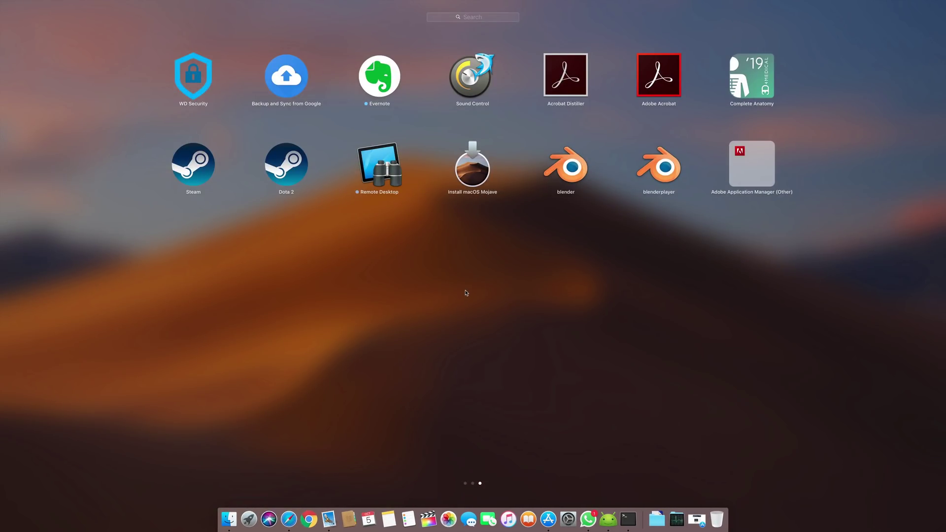
scroll(466, 293, left, 2)
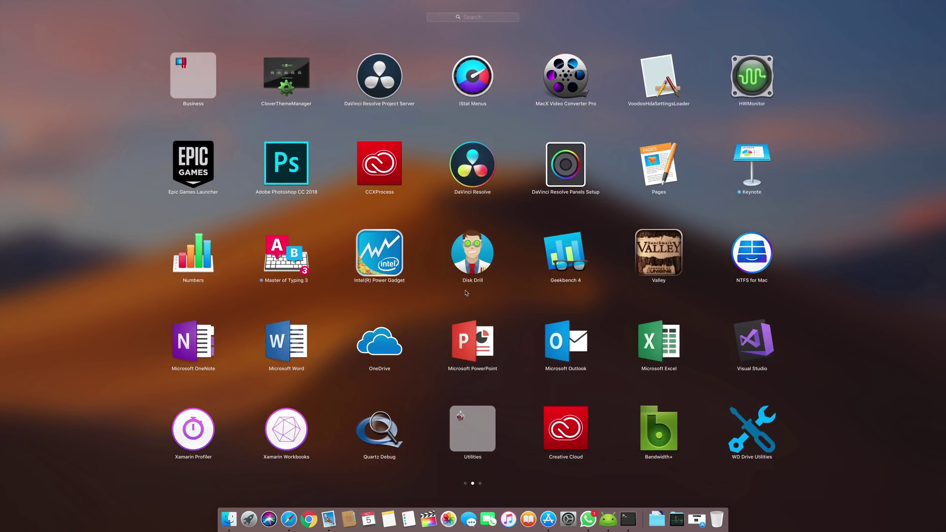
scroll(466, 292, left, 2)
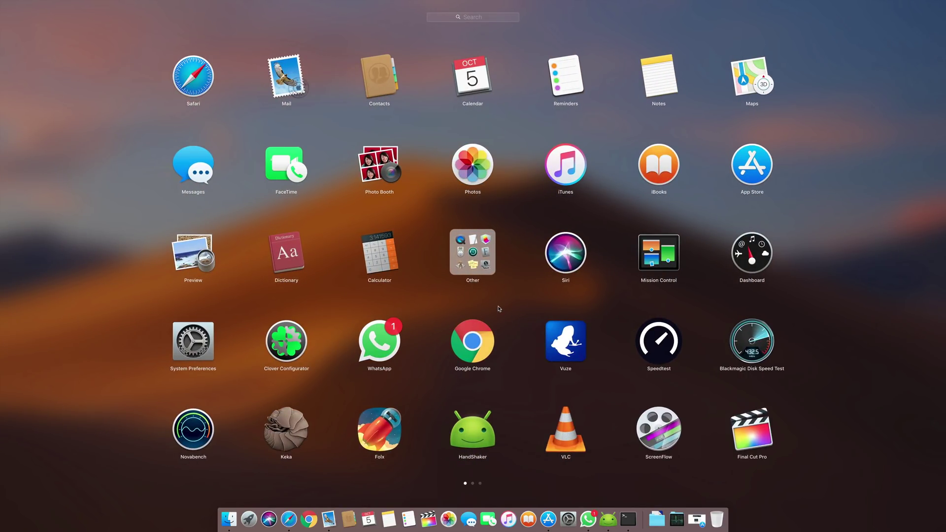
click(550, 308)
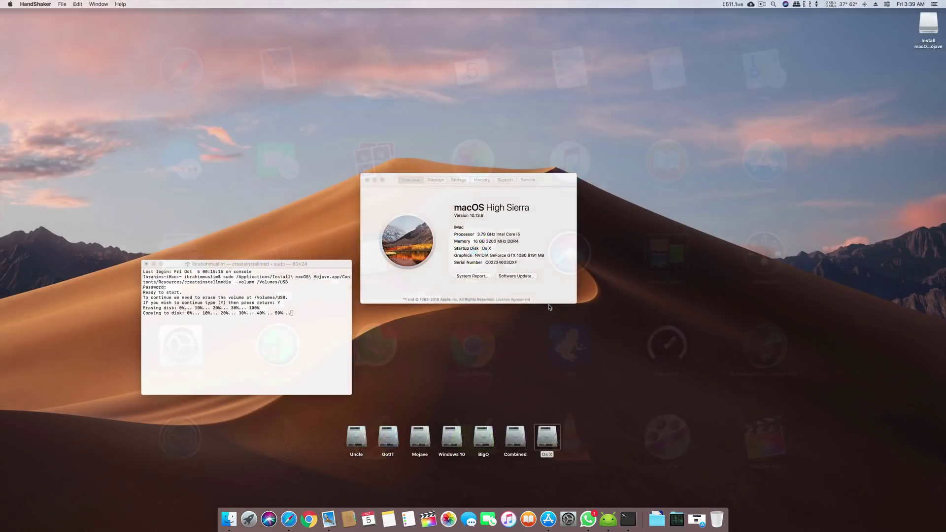
click(249, 518)
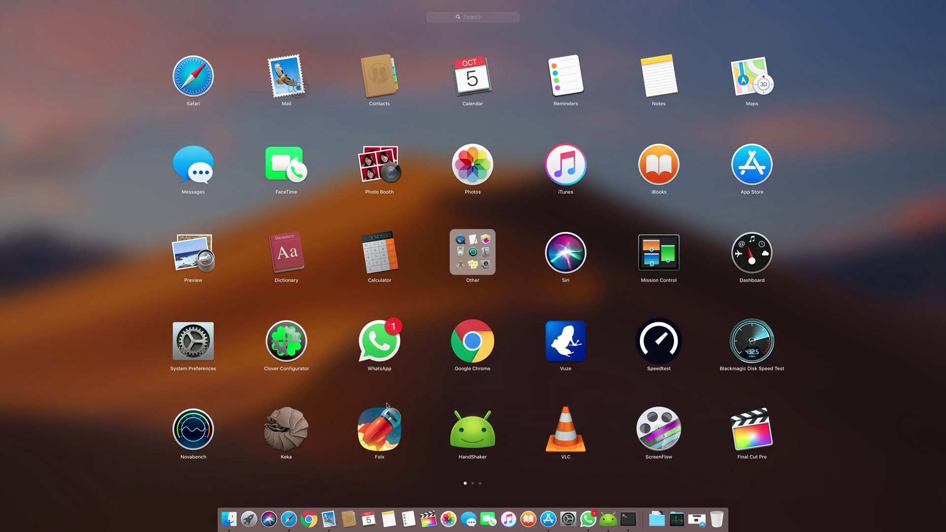
Step: Launch Folx, scroll through its torrent transfer list, move it right, and return to Launchpad
click(393, 420)
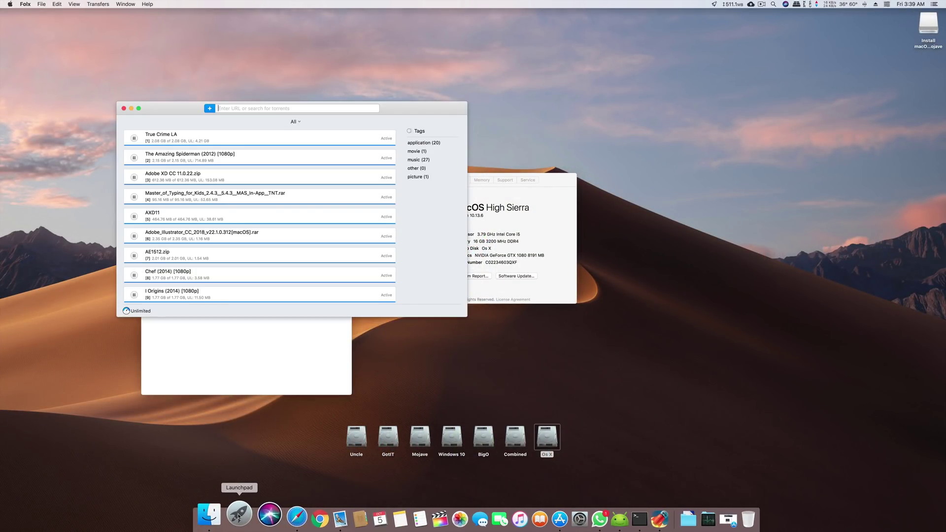
scroll(329, 171, down, 10)
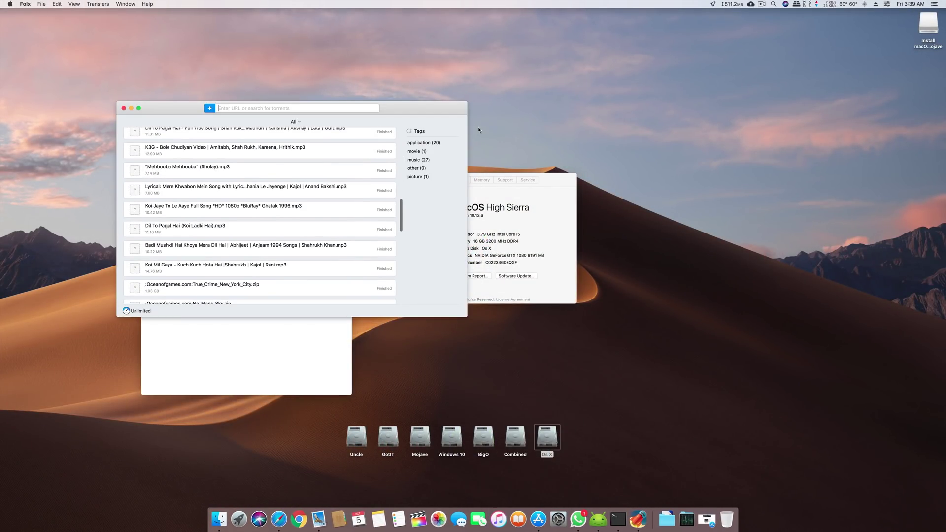
scroll(431, 268, up, 10)
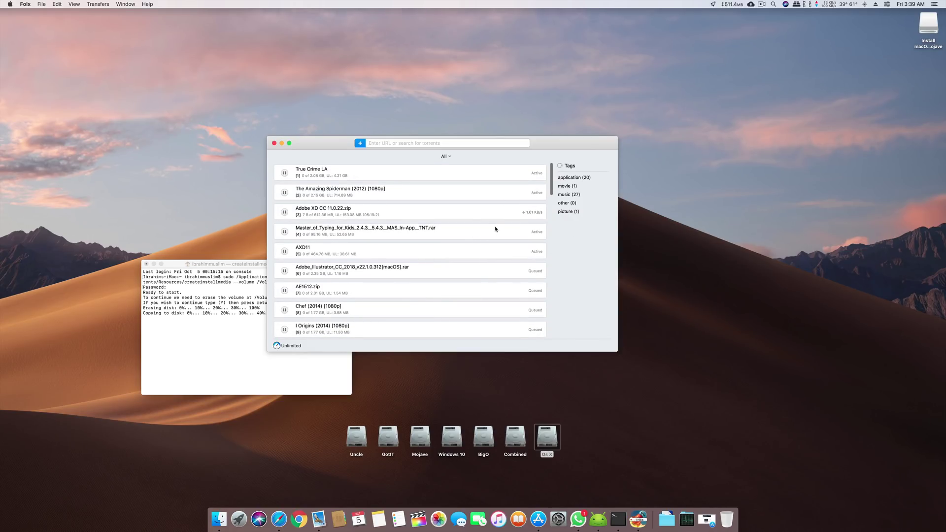
drag(316, 148, 429, 147)
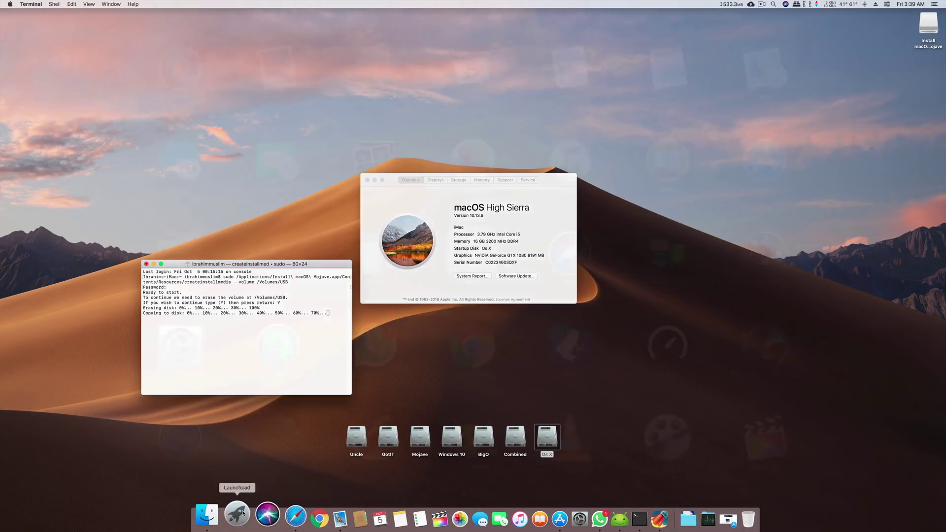
click(239, 518)
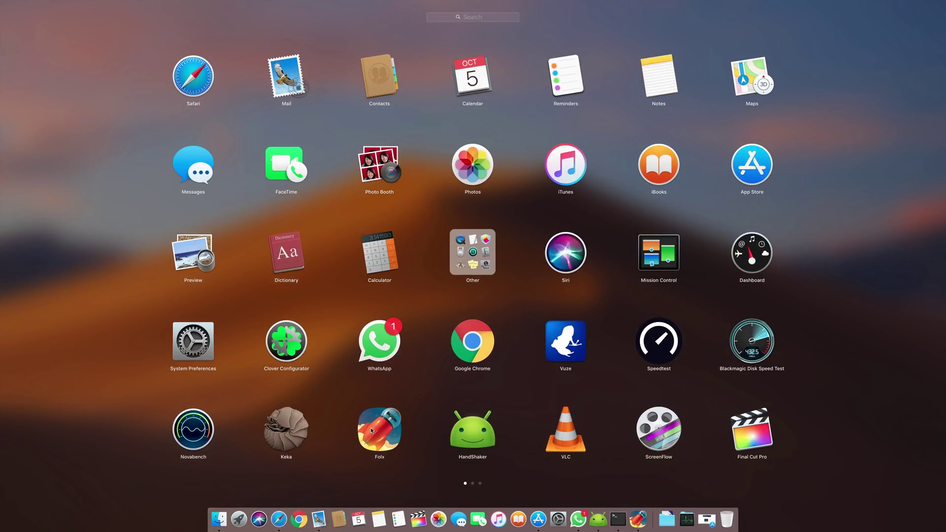
Step: Dismiss the Folx crash report and page through Launchpad without launching anything
click(641, 459)
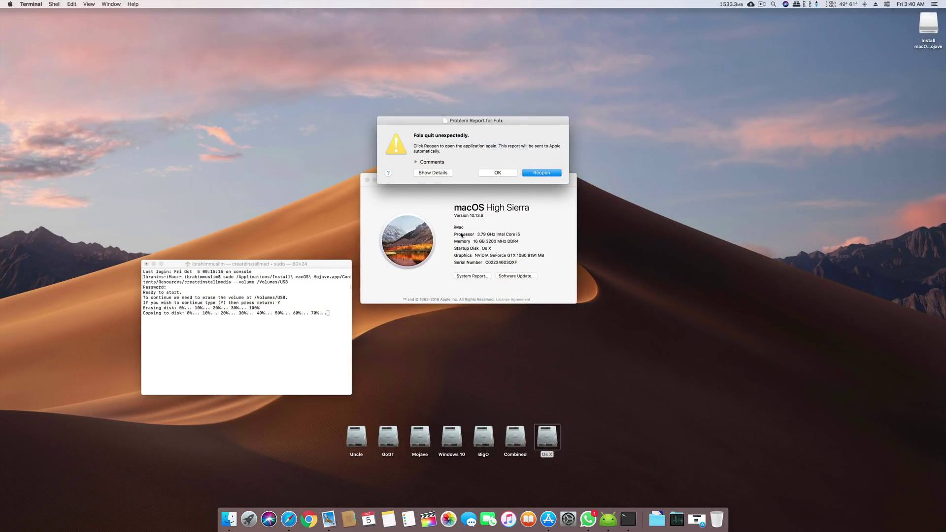
click(498, 172)
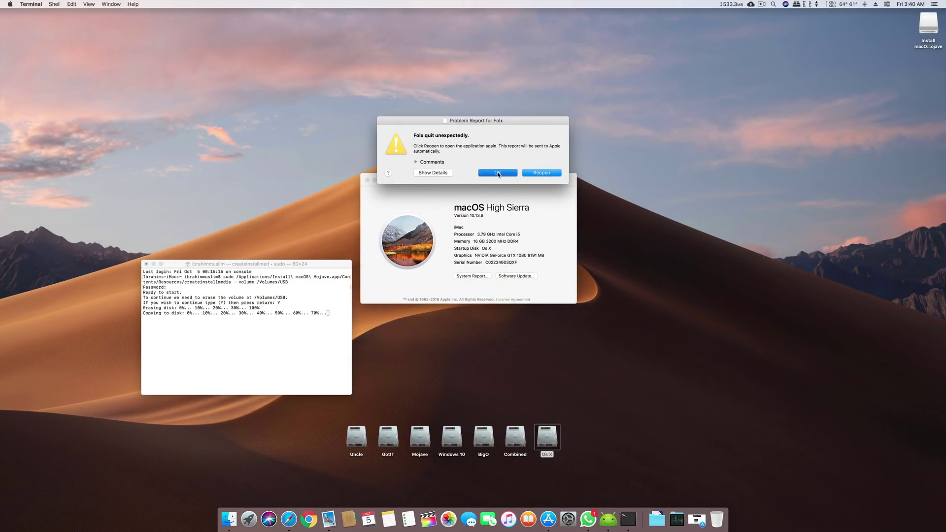
click(249, 519)
scroll(841, 405, right, 5)
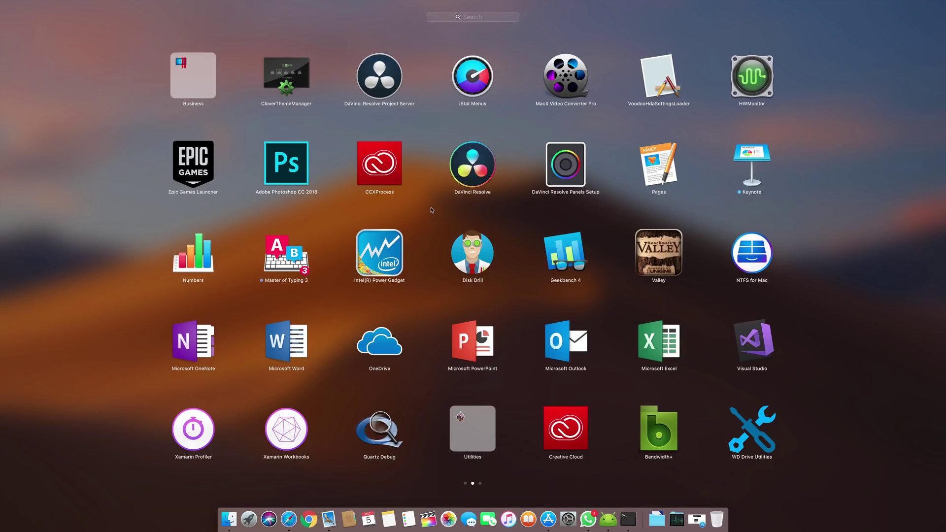
scroll(562, 344, right, 3)
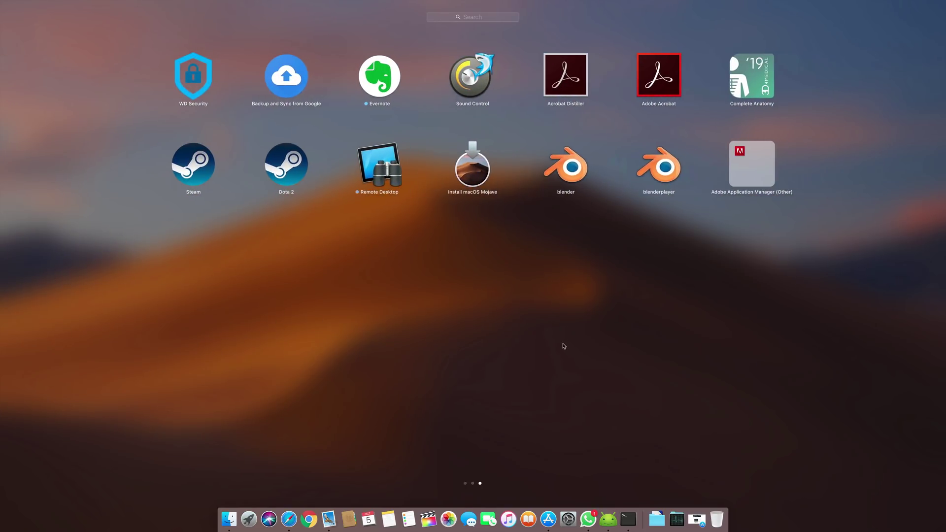
click(563, 344)
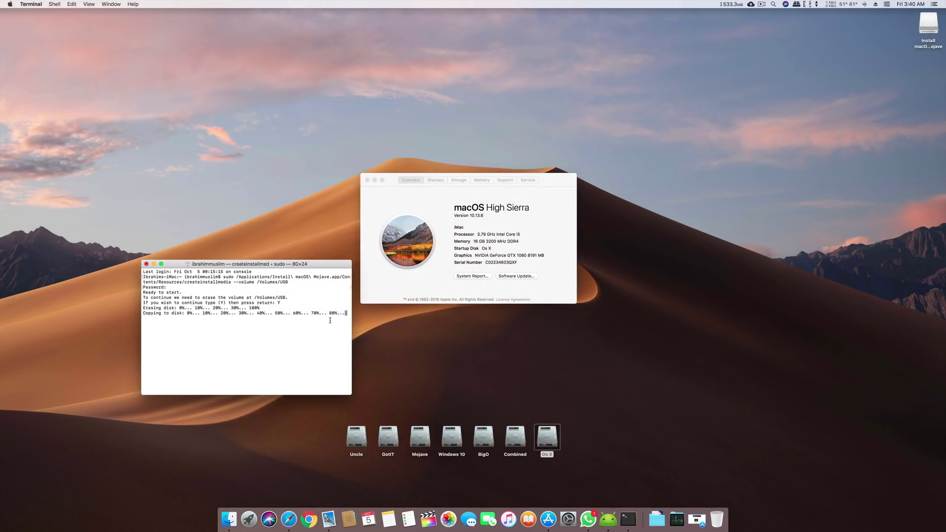
Step: Move the Terminal window up and left, then bring About This Mac forward
click(248, 517)
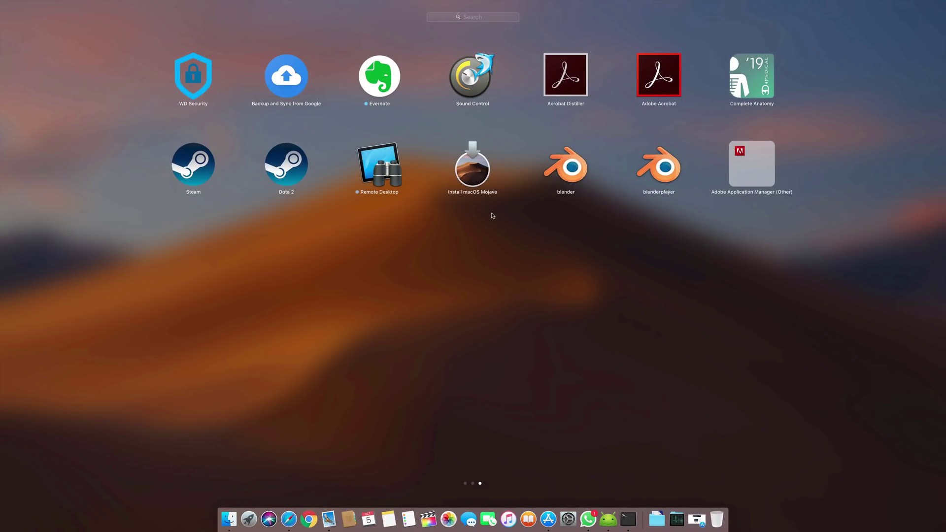
click(583, 260)
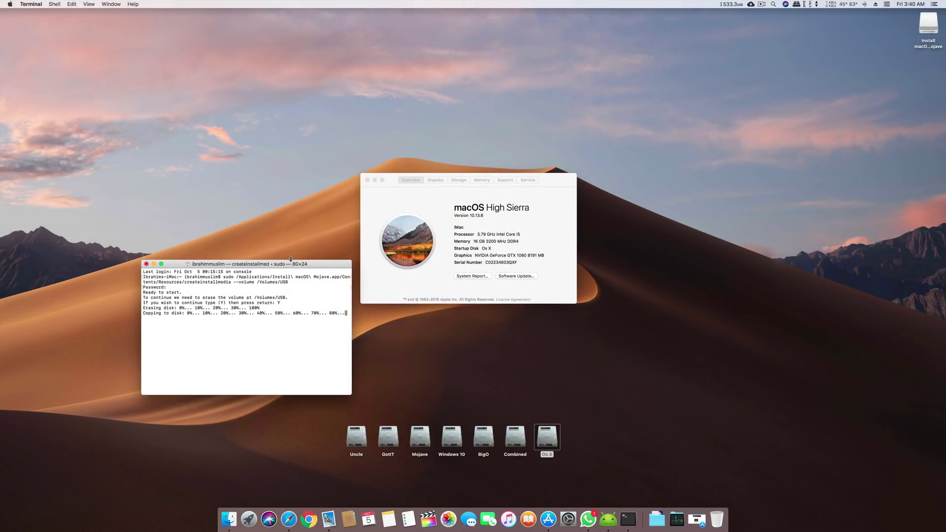
drag(290, 259, 279, 185)
click(400, 195)
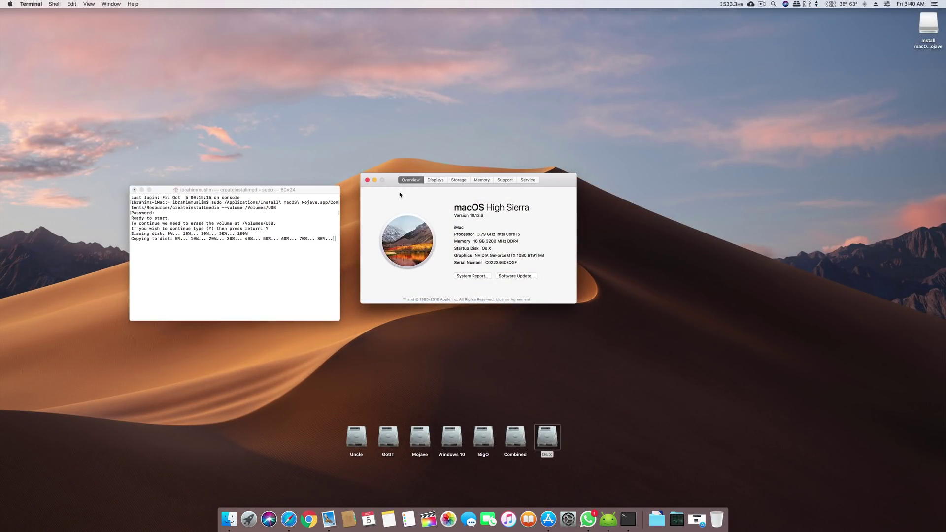
Step: Launch Clover Configurator from Spotlight by searching 'clov'
key(super+space)
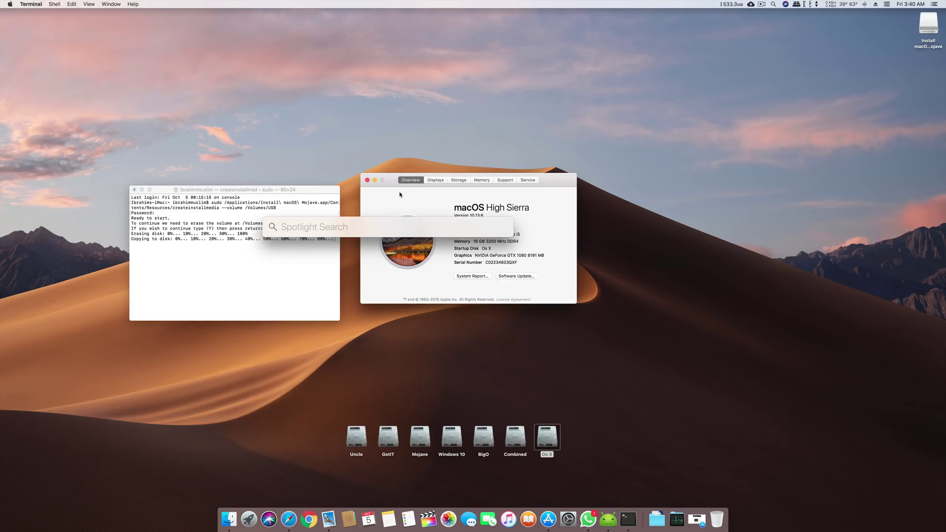
text(clov)
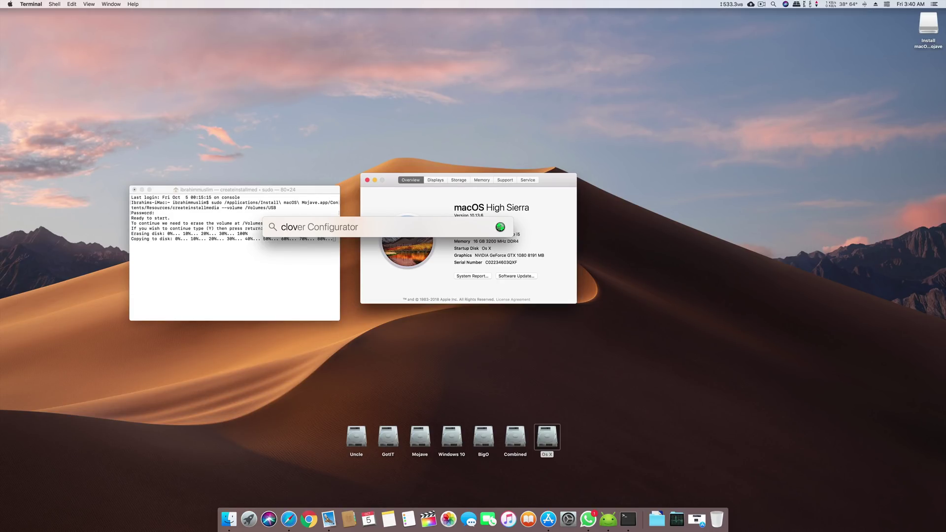
key(Return)
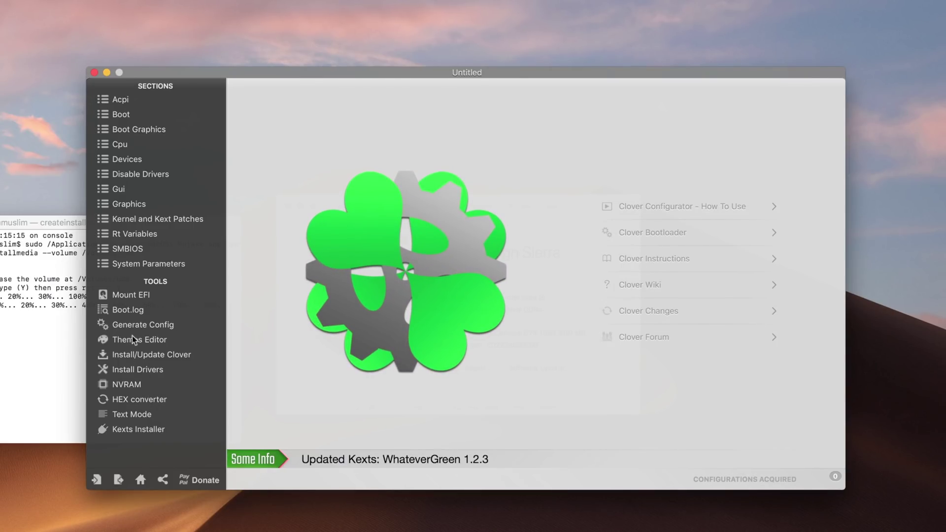
Step: Download the Clover revision 4674 installer to the desktop via Install/Update Clover
click(170, 356)
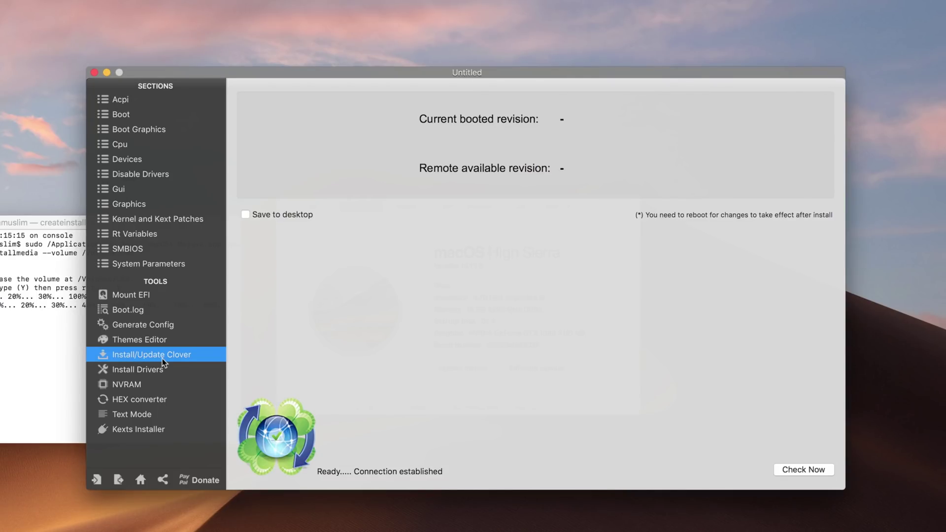
click(264, 215)
click(807, 470)
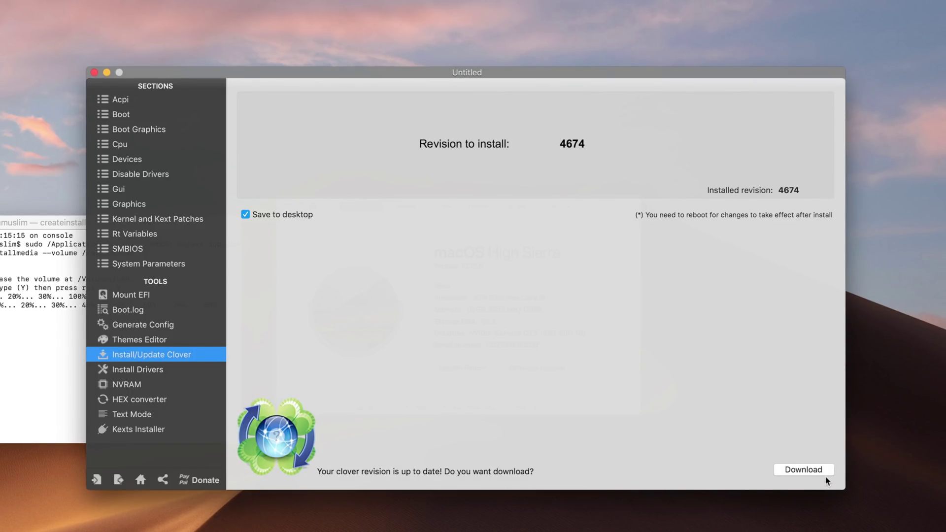
click(811, 469)
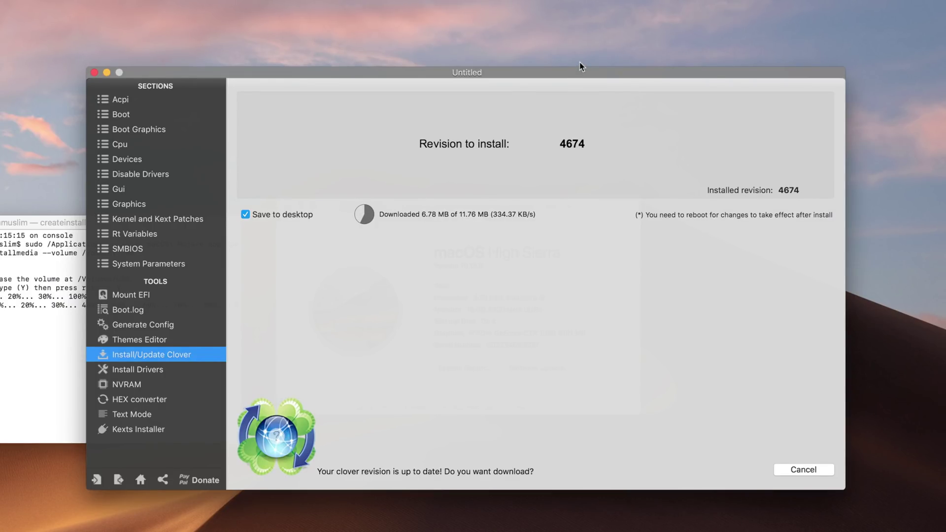
drag(581, 68, 785, 82)
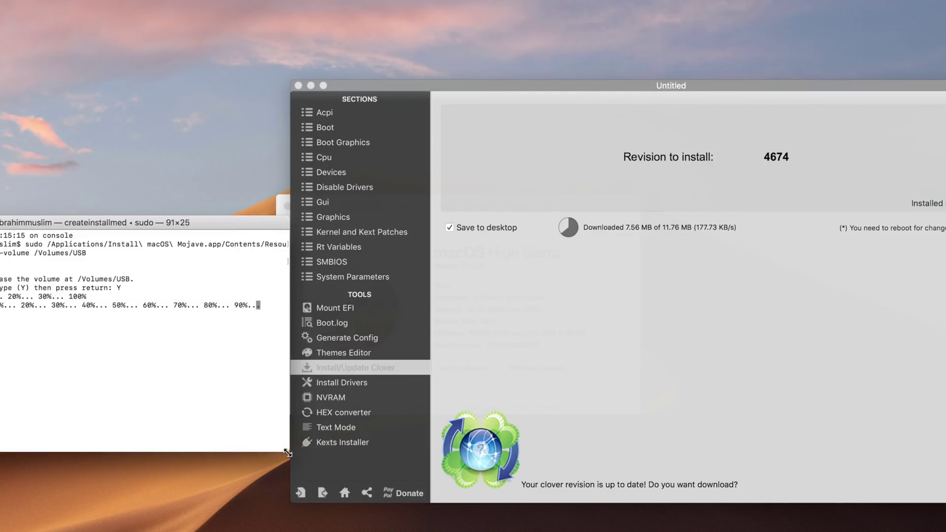
drag(222, 223, 142, 212)
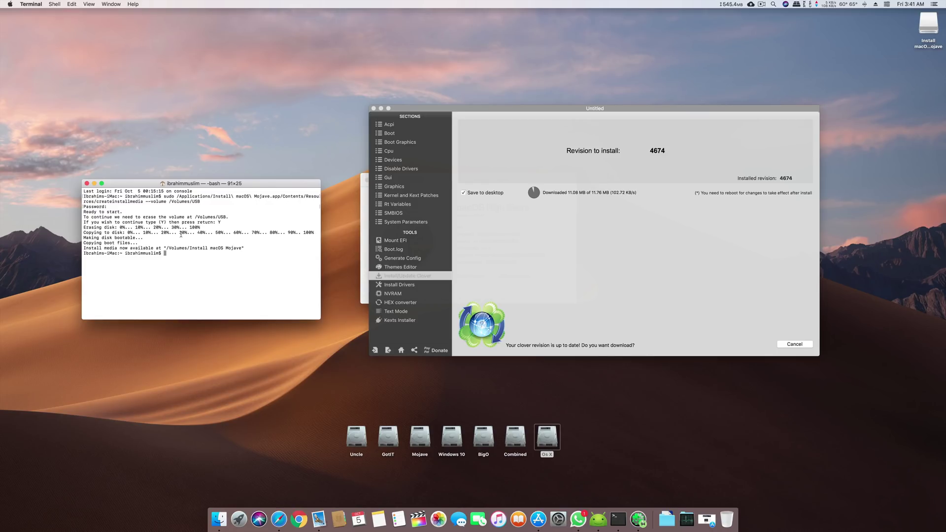
Step: Rename the Install macOS Mojave drive on the desktop to USB
drag(289, 185, 311, 187)
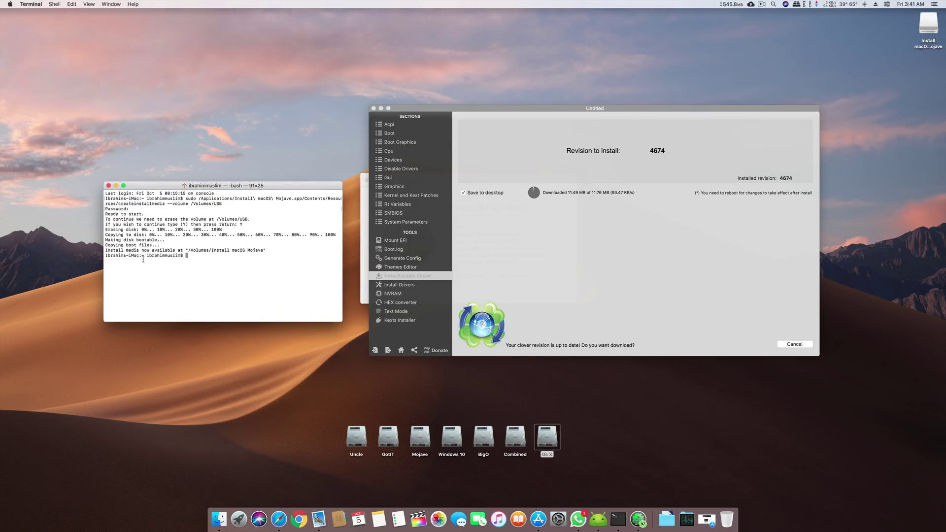
click(929, 25)
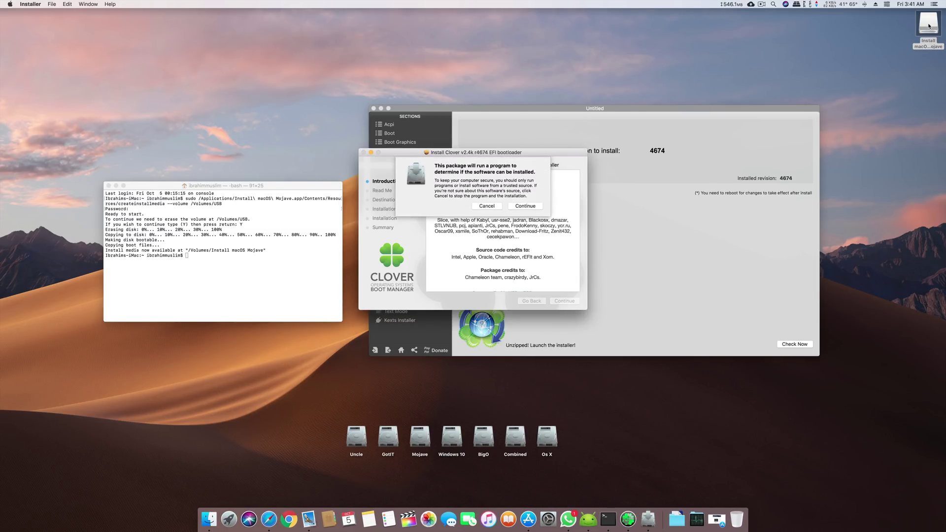
click(926, 27)
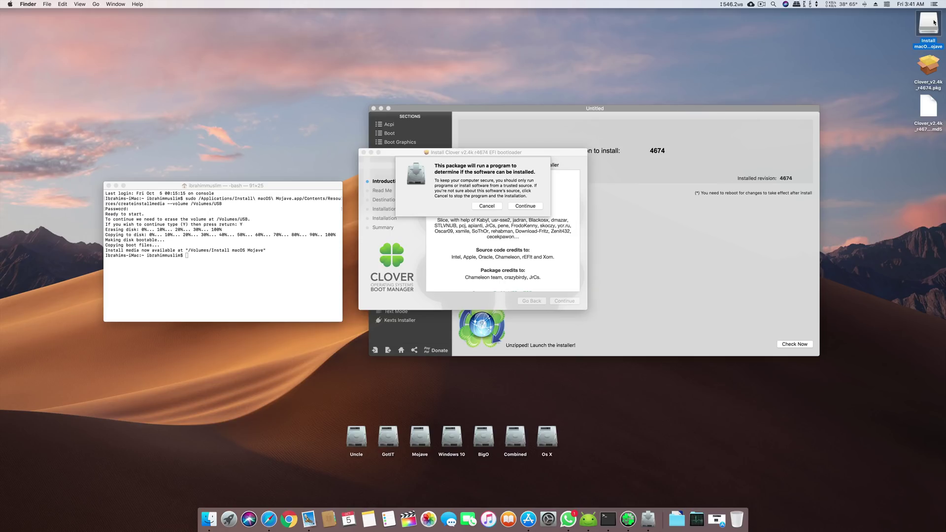
key(Return)
text(USB)
key(Return)
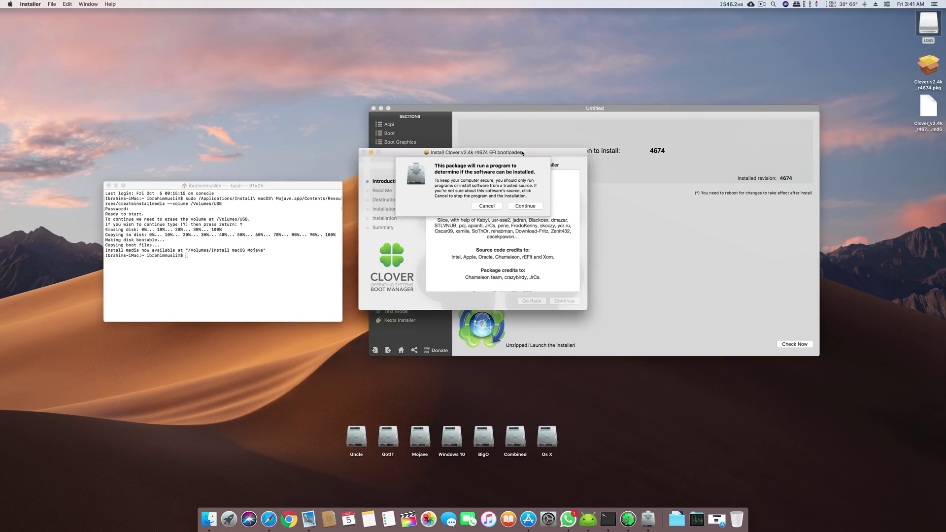
Step: Dismiss the Google Drive popup, move the USB drive icon, and let the Clover package run its check
click(813, 121)
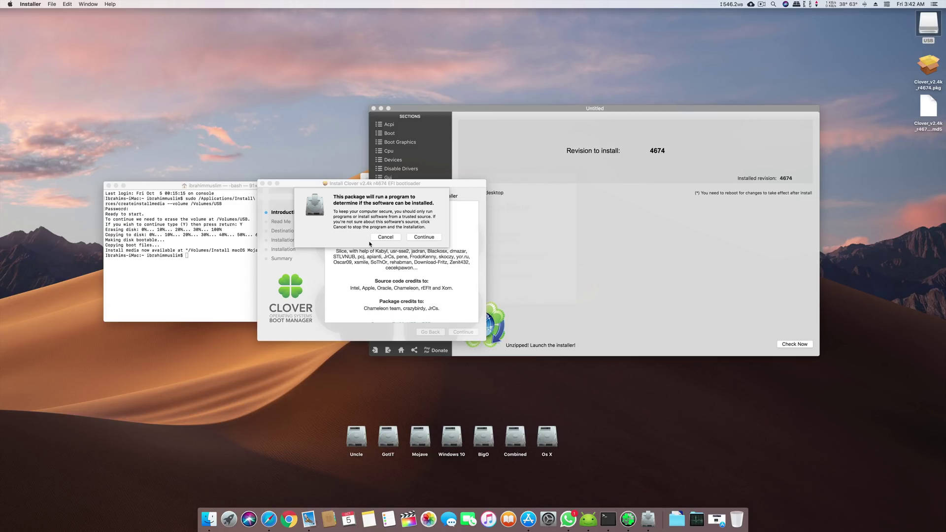
drag(921, 37, 482, 378)
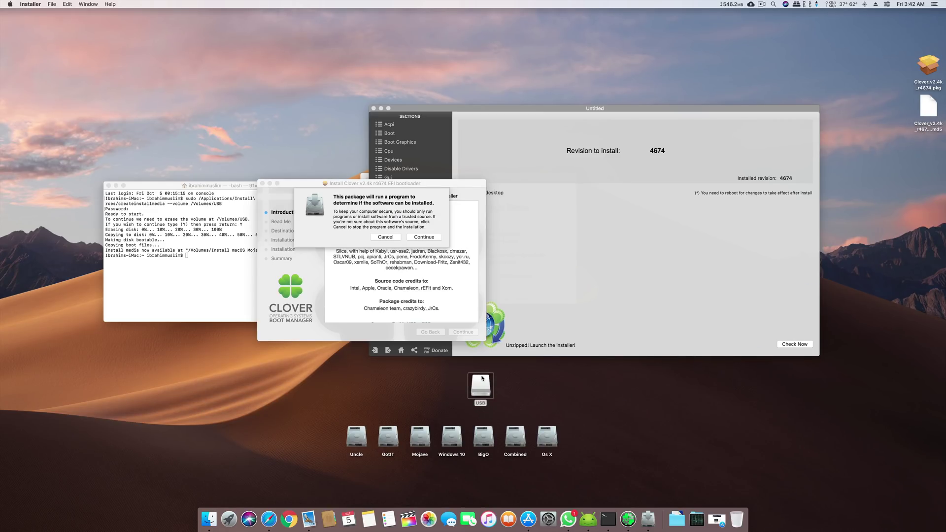
click(582, 220)
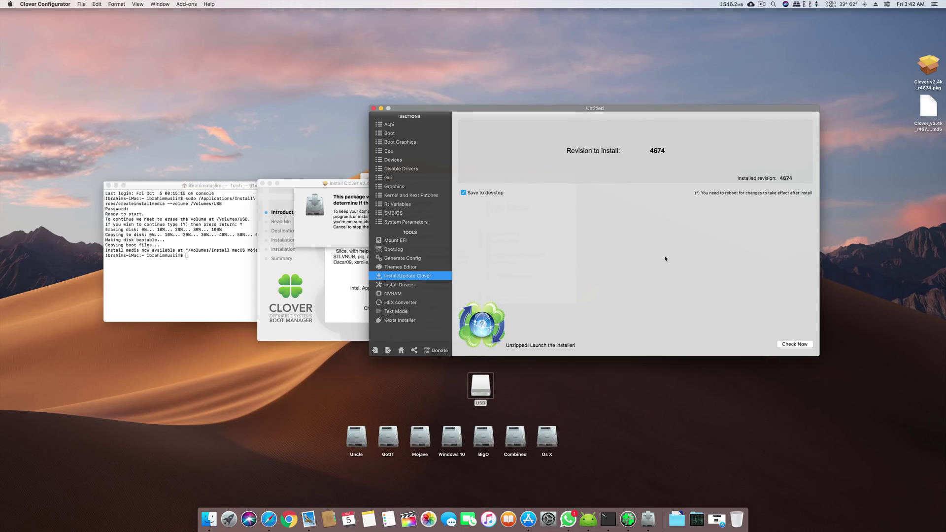
click(349, 196)
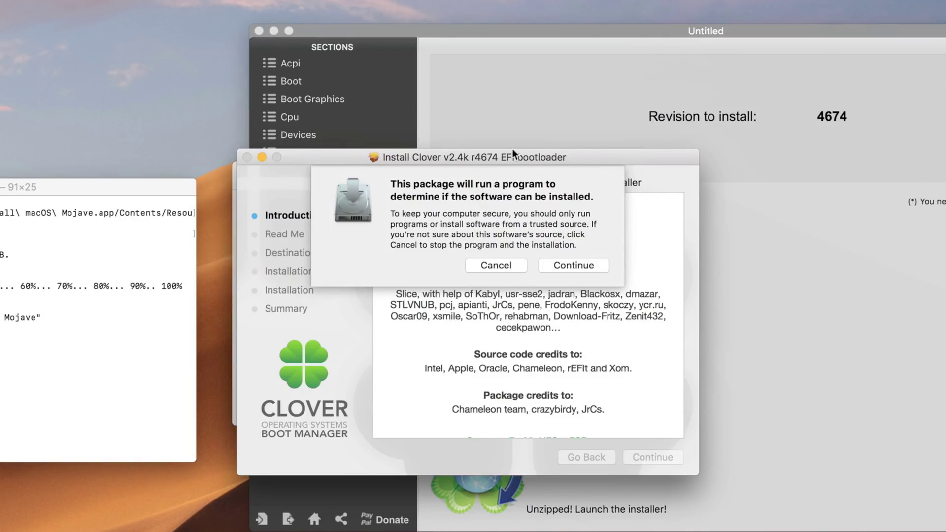
click(565, 263)
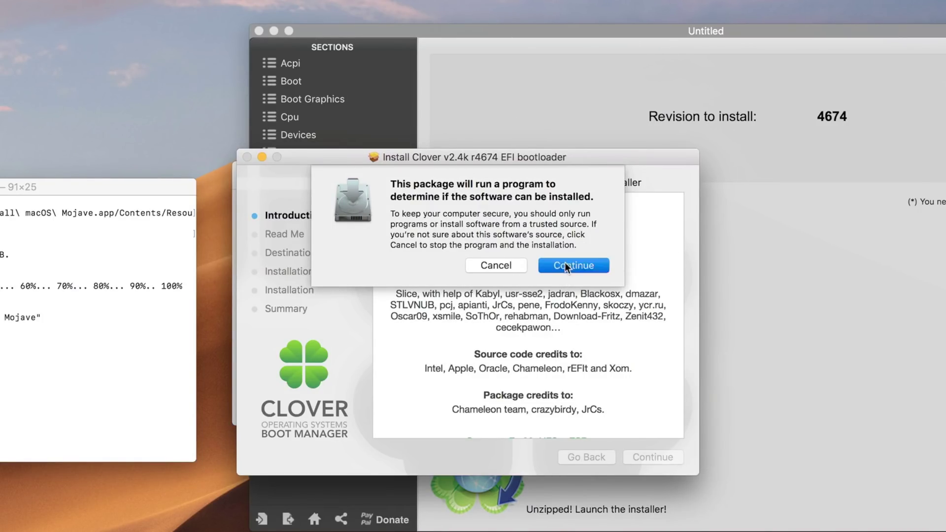
Step: Continue past the Introduction and Read Me and choose the USB disk as the install destination
click(661, 457)
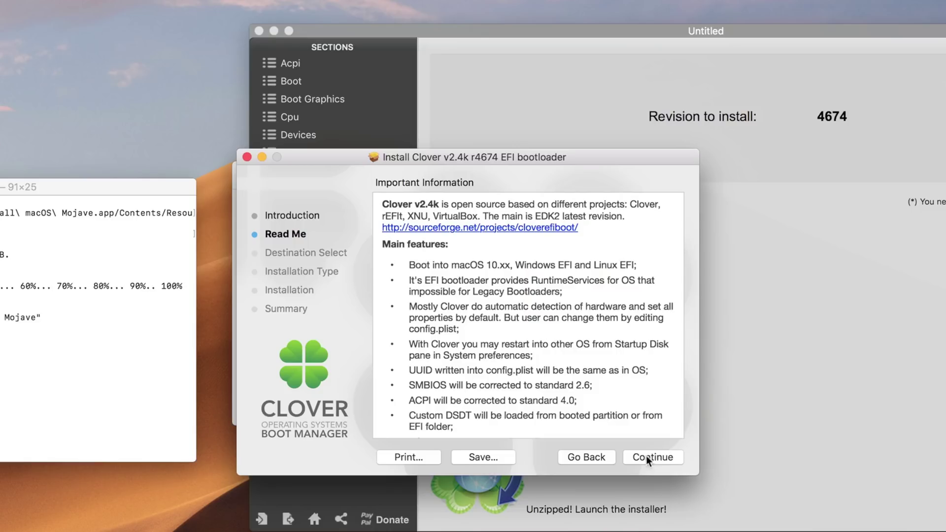
click(651, 458)
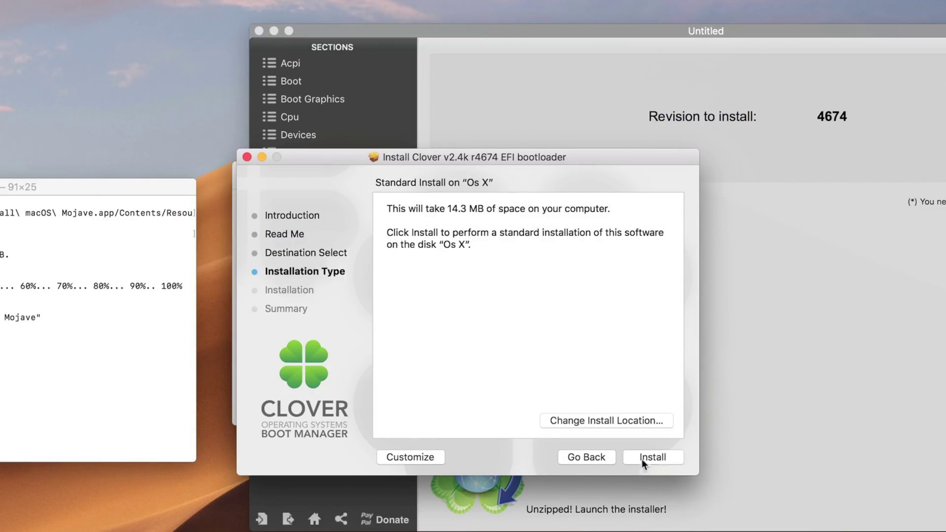
click(393, 458)
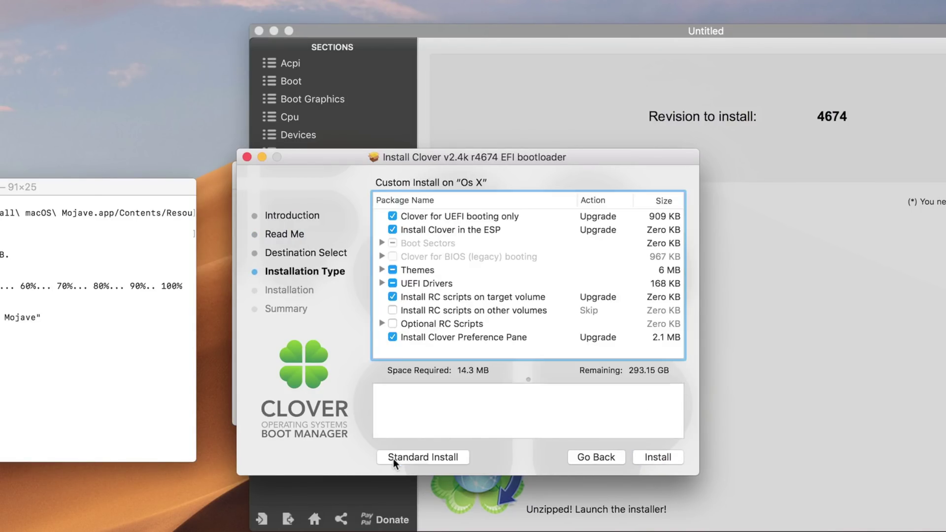
click(437, 460)
click(589, 417)
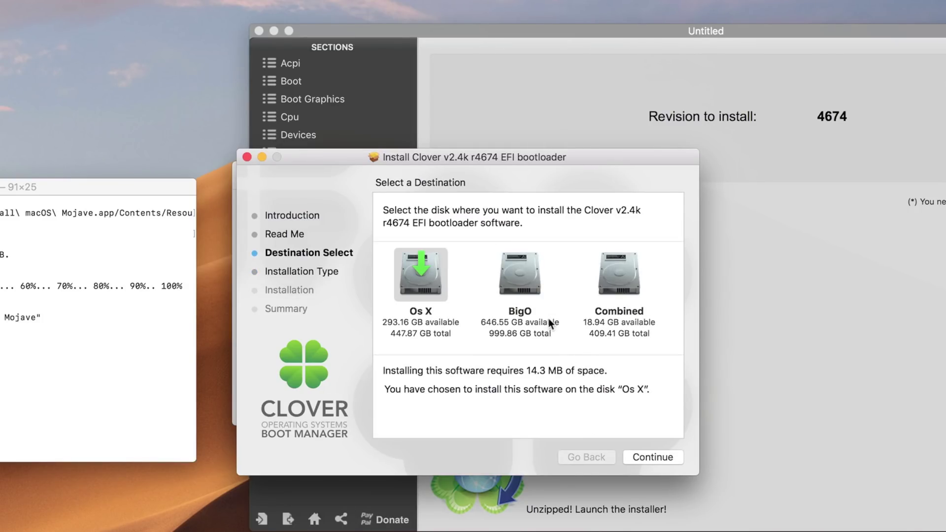
scroll(548, 318, down, 5)
click(637, 265)
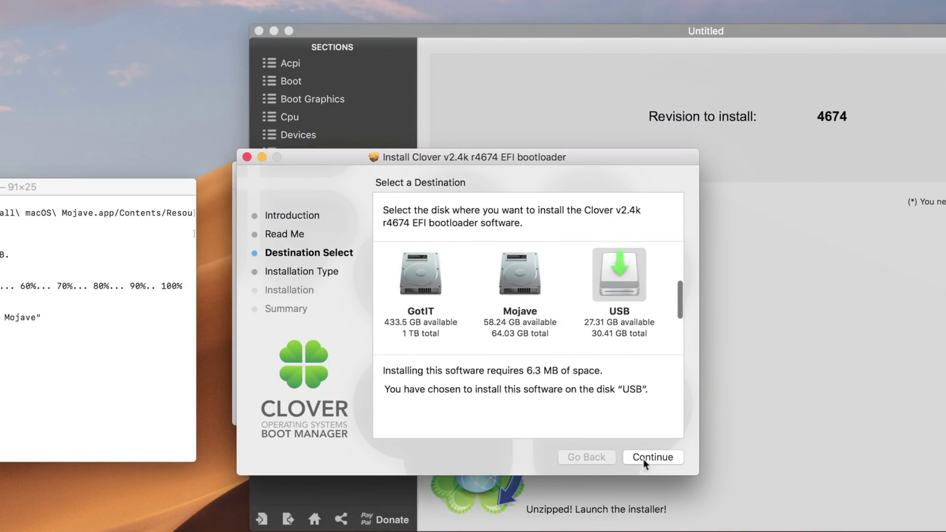
click(649, 457)
Step: Choose Clover for UEFI booting only and add the EmuVariableUefi-64 driver
click(438, 459)
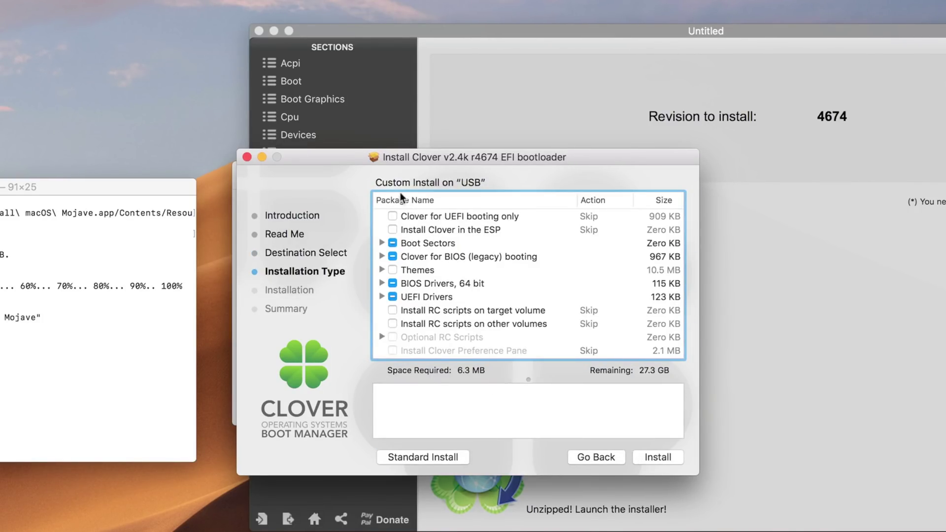
click(392, 216)
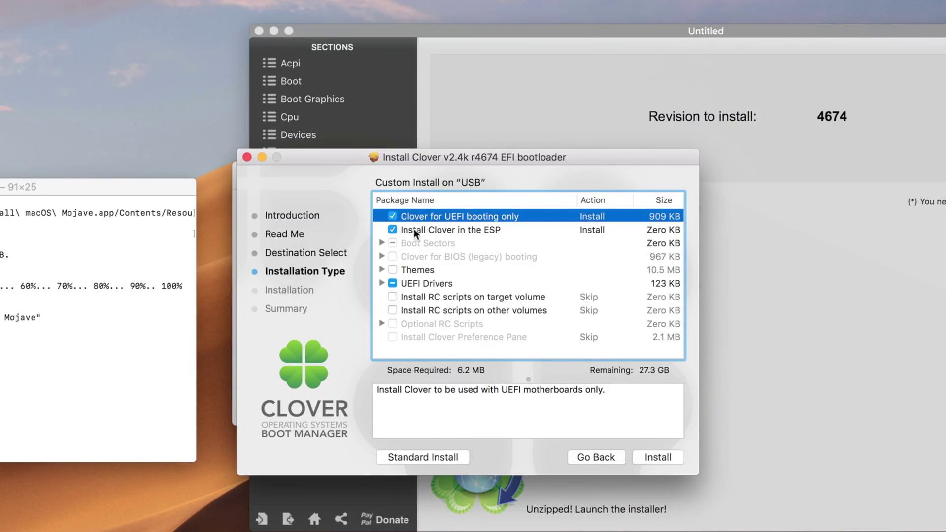
click(382, 283)
scroll(547, 315, down, 8)
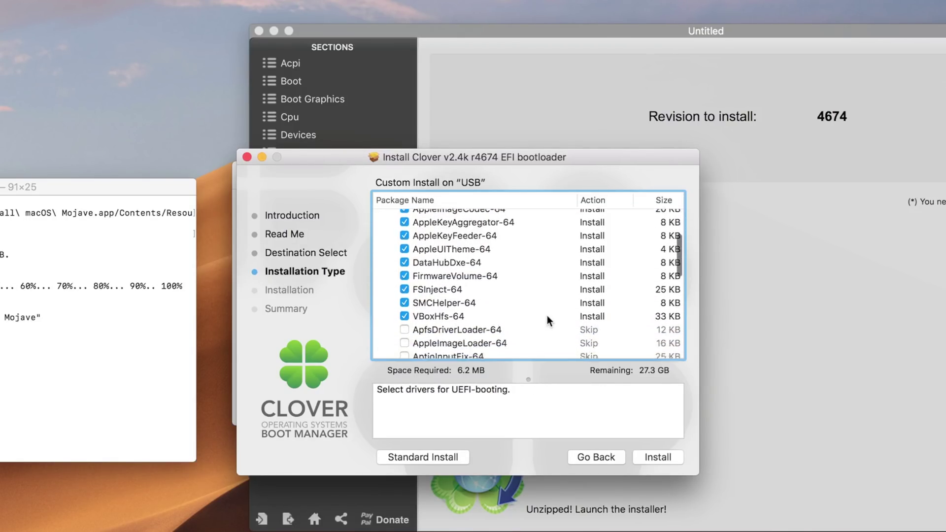
scroll(539, 315, up, 5)
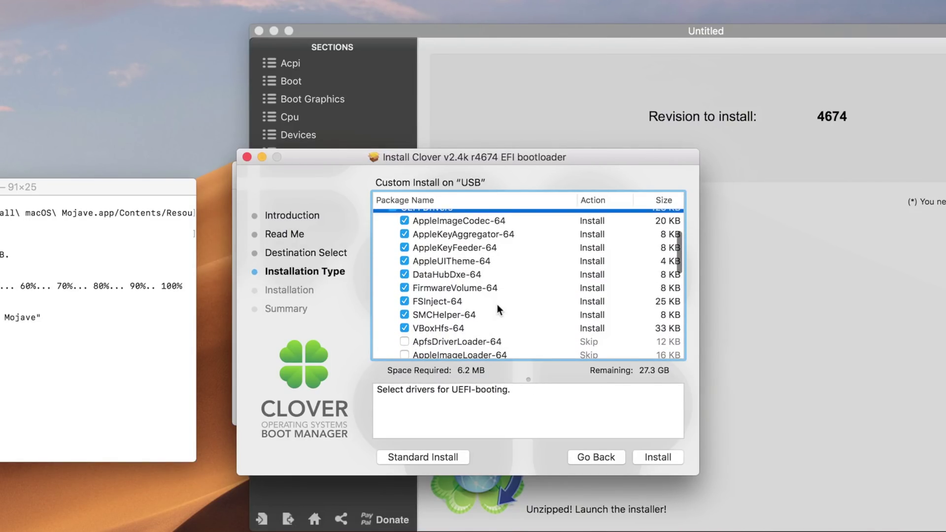
scroll(497, 303, down, 3)
scroll(498, 305, down, 3)
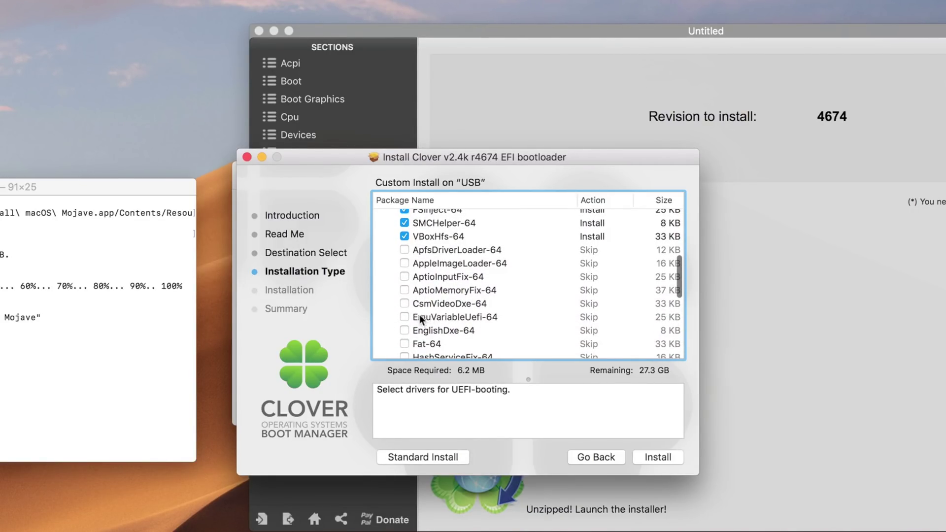
click(404, 317)
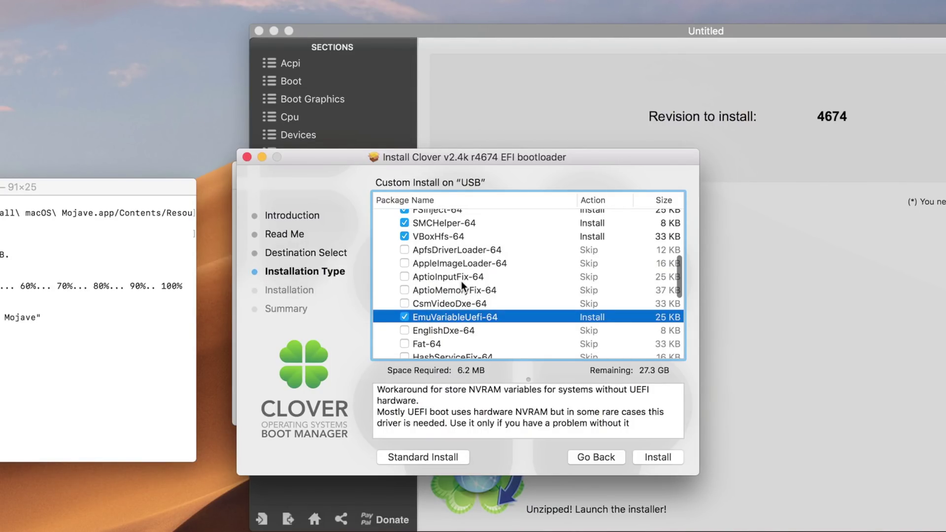
Step: Add the ApfsDriverLoader-64 and NvmExpressDxe-64 drivers, checking their descriptions
scroll(461, 280, down, 1)
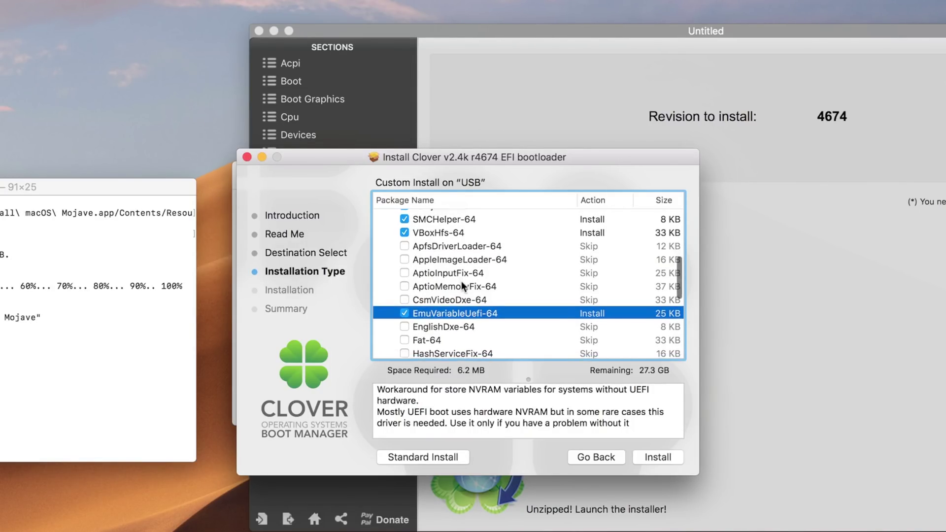
click(449, 242)
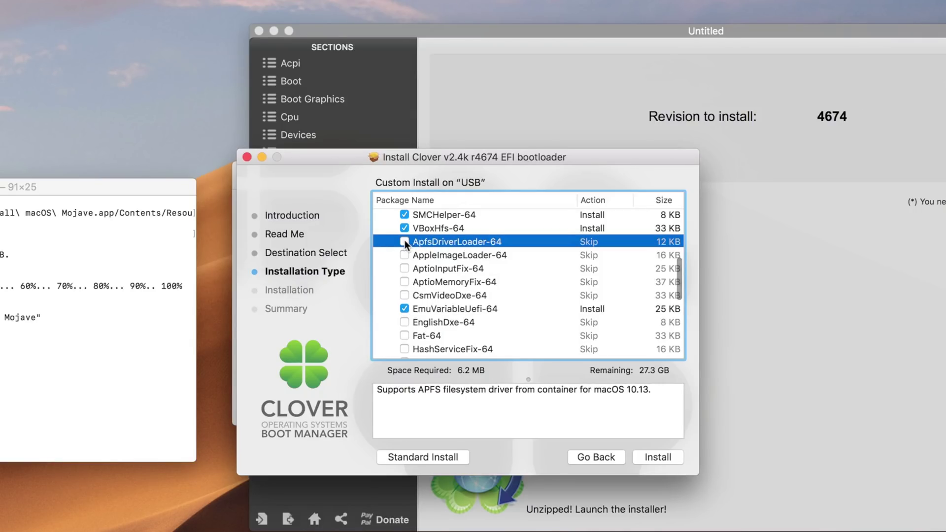
click(404, 241)
scroll(499, 294, down, 3)
scroll(499, 294, down, 1)
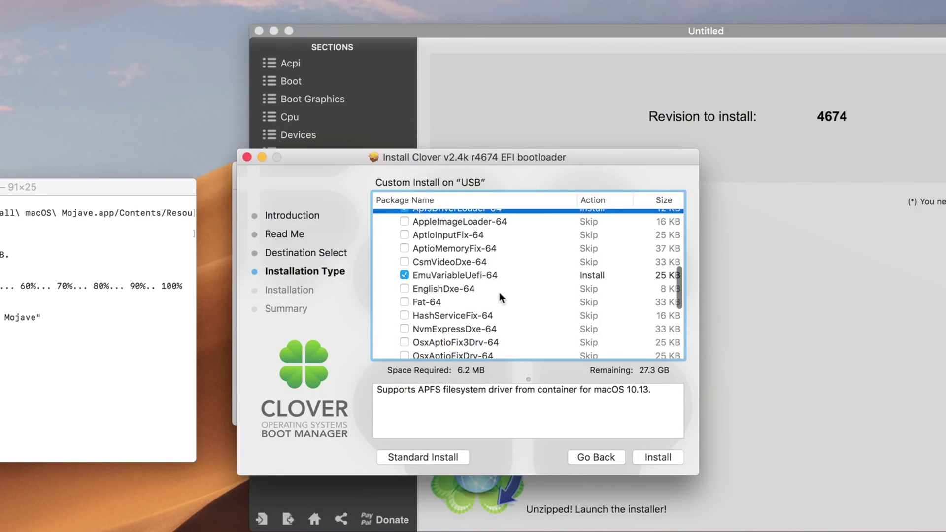
scroll(501, 298, down, 1)
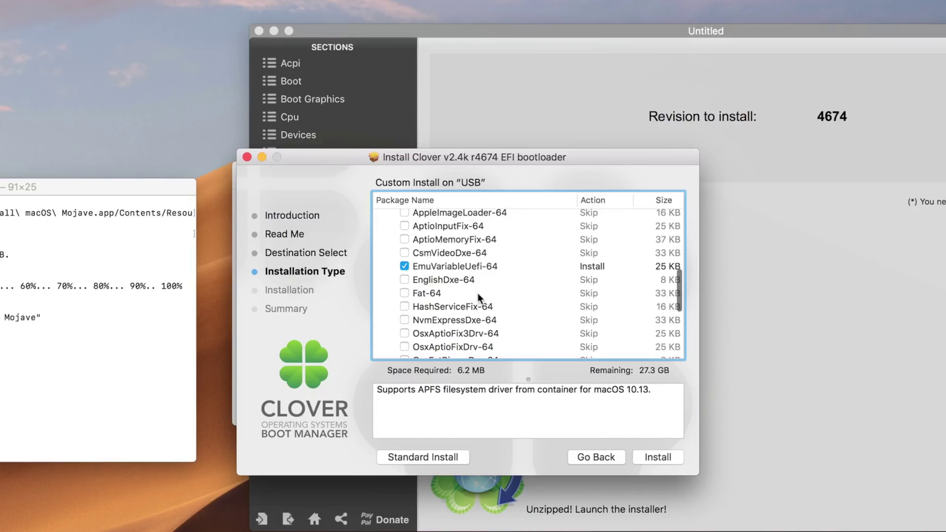
click(454, 321)
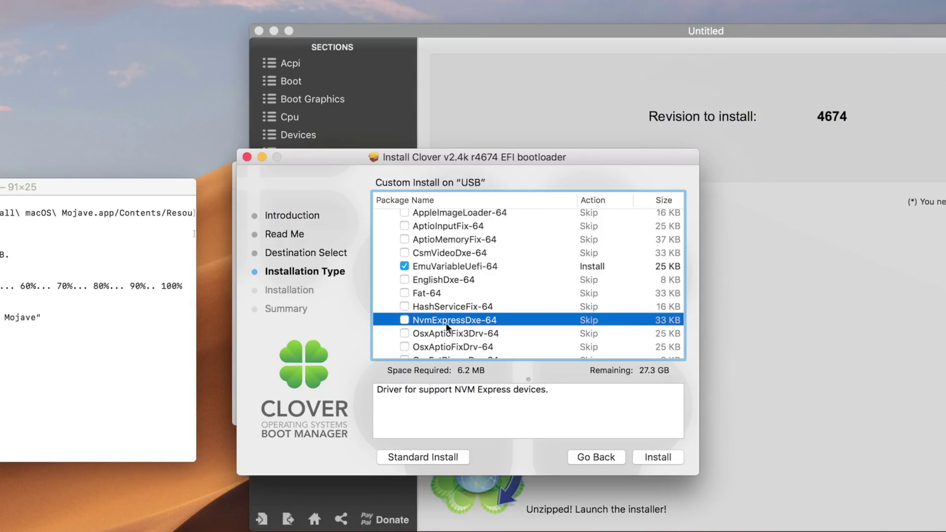
click(405, 320)
scroll(565, 326, down, 5)
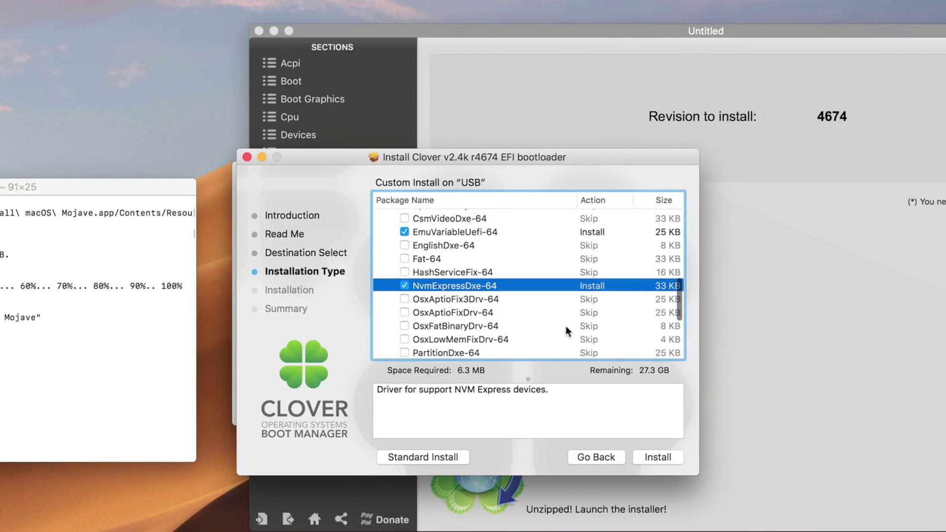
scroll(397, 293, up, 3)
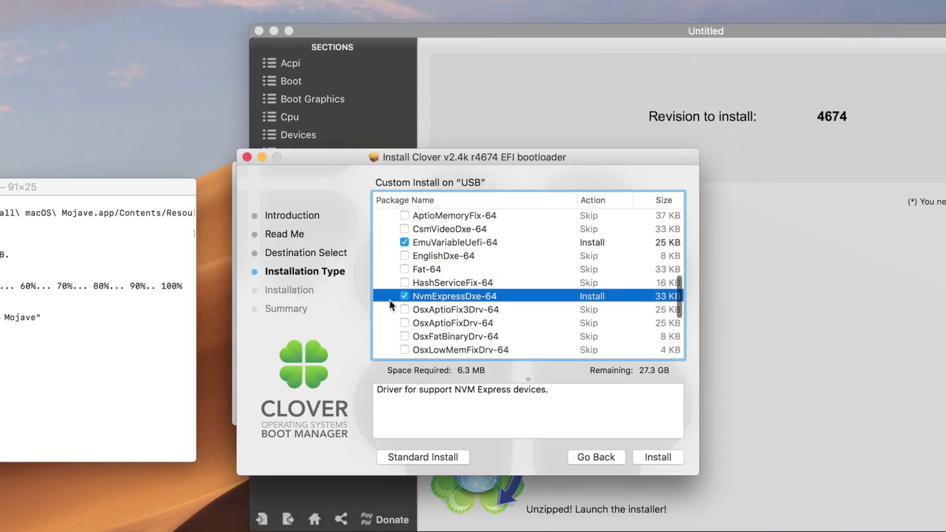
click(473, 309)
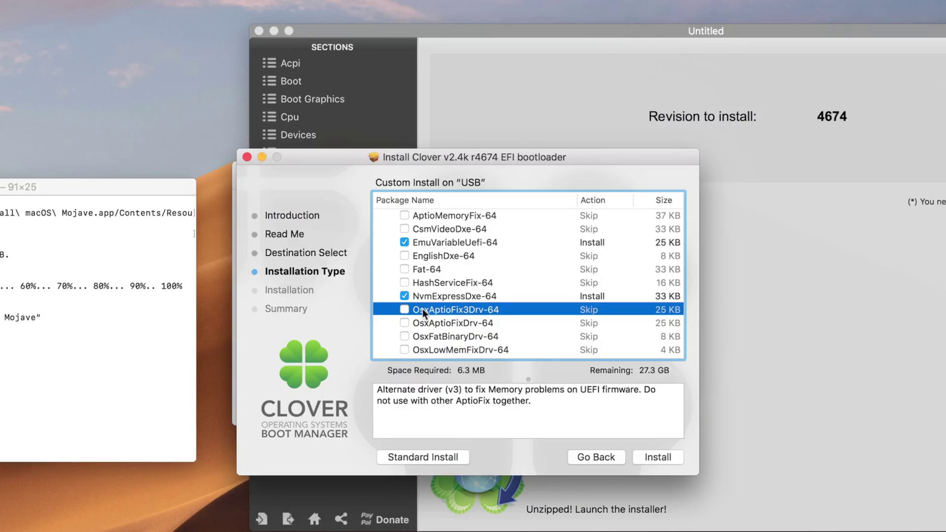
Step: Add the OsxAptioFix3Drv-64 driver to the UEFI driver selection
scroll(422, 309, up, 5)
scroll(421, 309, down, 1)
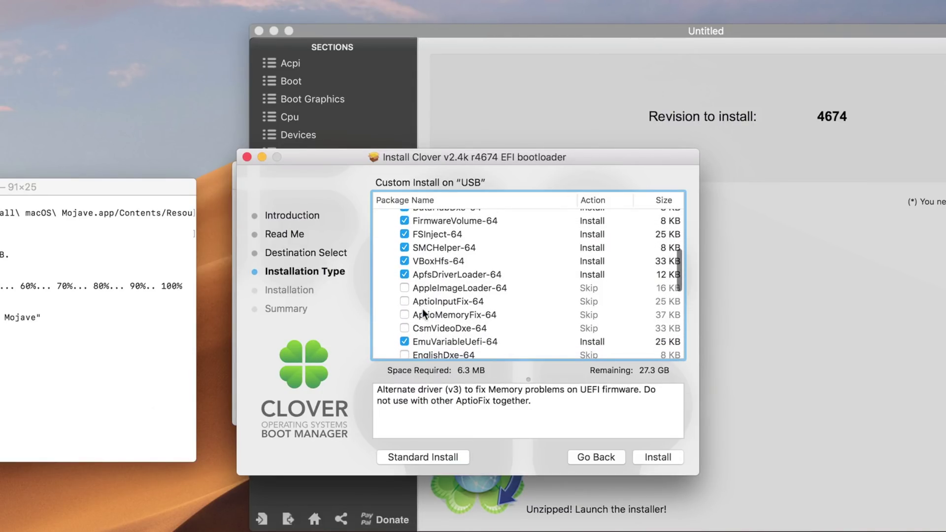
scroll(422, 308, up, 5)
scroll(420, 309, down, 3)
scroll(419, 309, down, 2)
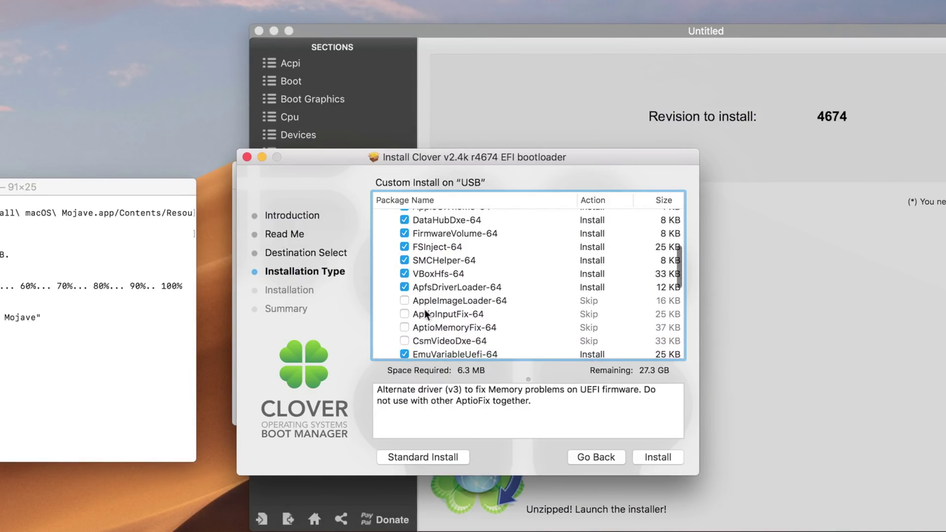
scroll(452, 291, up, 4)
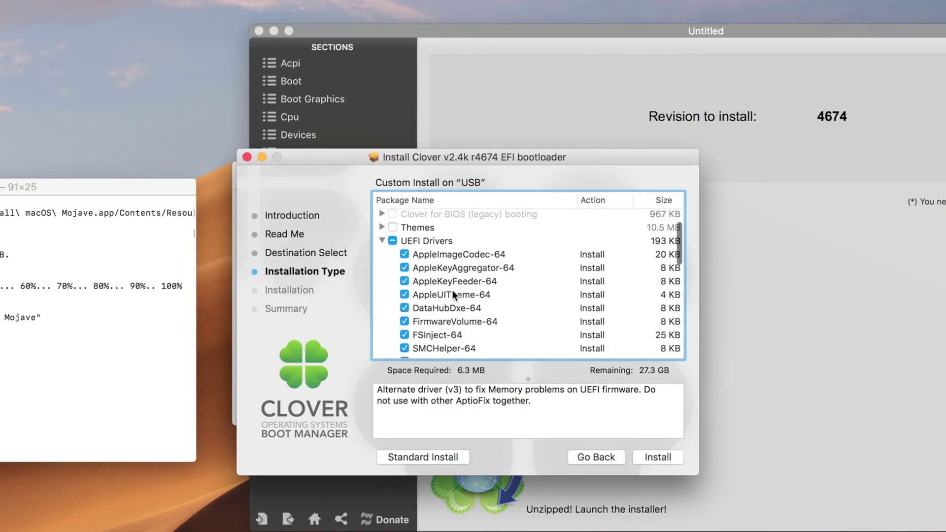
scroll(452, 291, down, 5)
scroll(452, 291, down, 3)
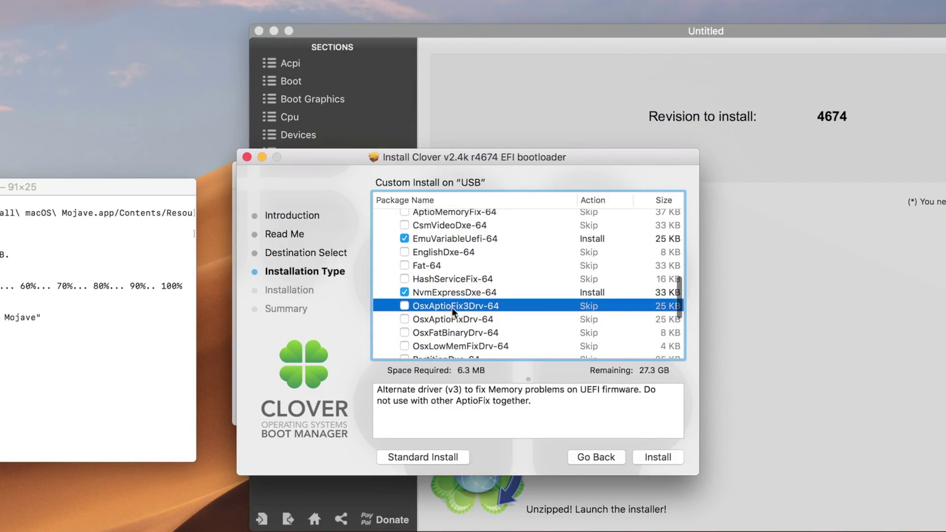
scroll(467, 306, down, 2)
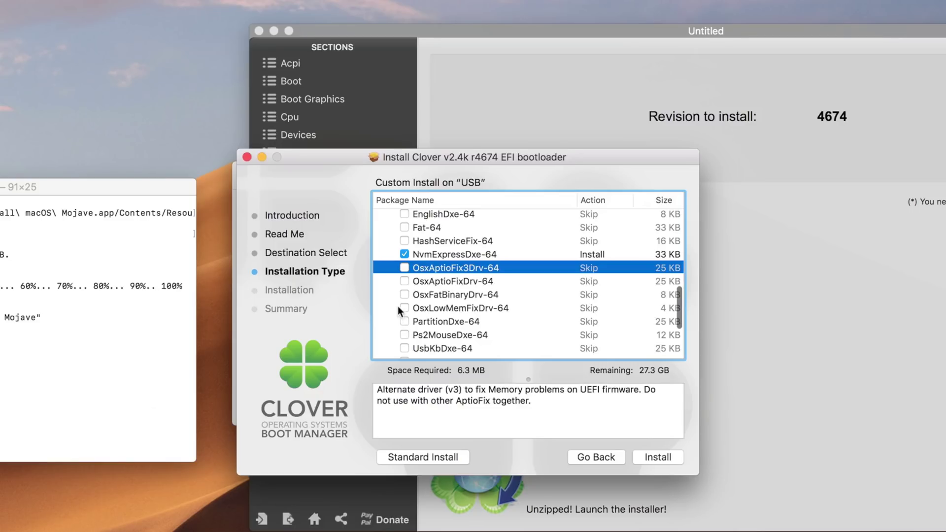
click(404, 267)
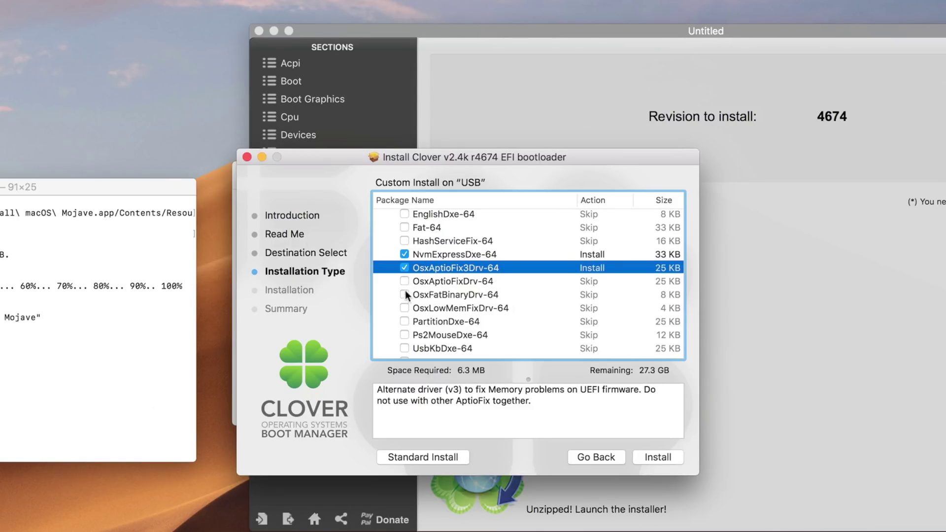
Step: Review the VBoxIso9600-64 and CsmVideoDxe-64 descriptions, leaving CsmVideoDxe-64 unchecked
scroll(406, 312, down, 2)
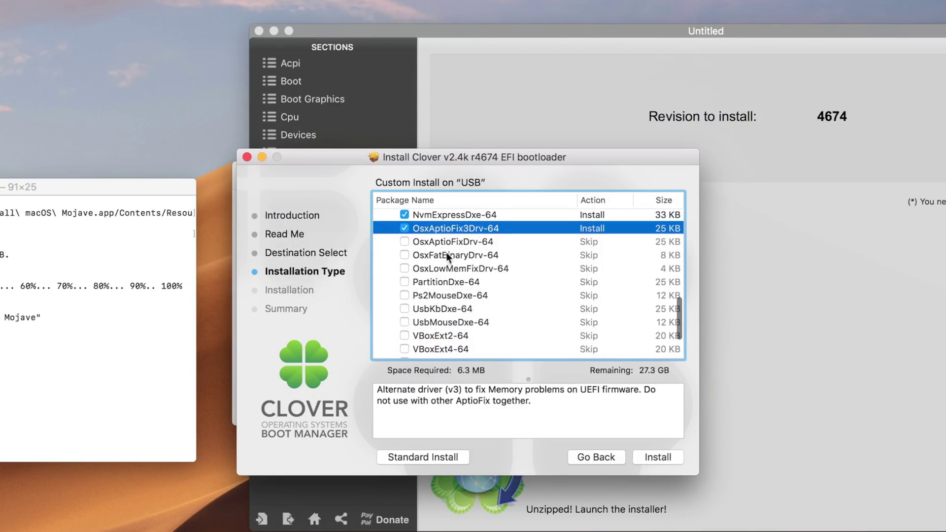
scroll(479, 252, down, 2)
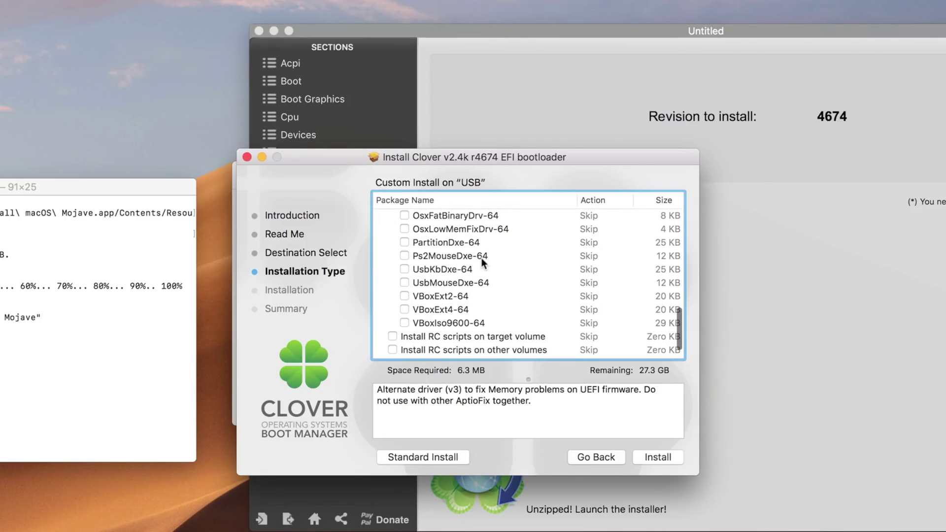
scroll(475, 267, up, 2)
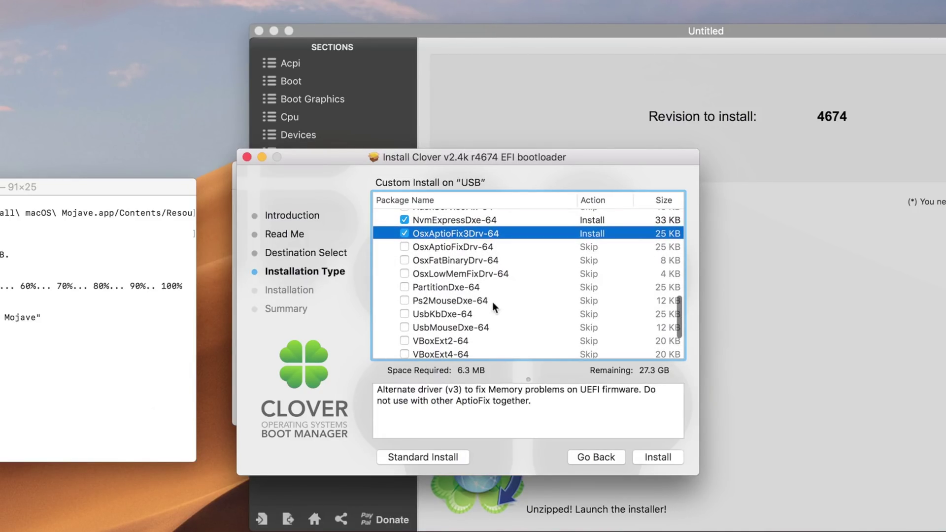
scroll(492, 301, down, 3)
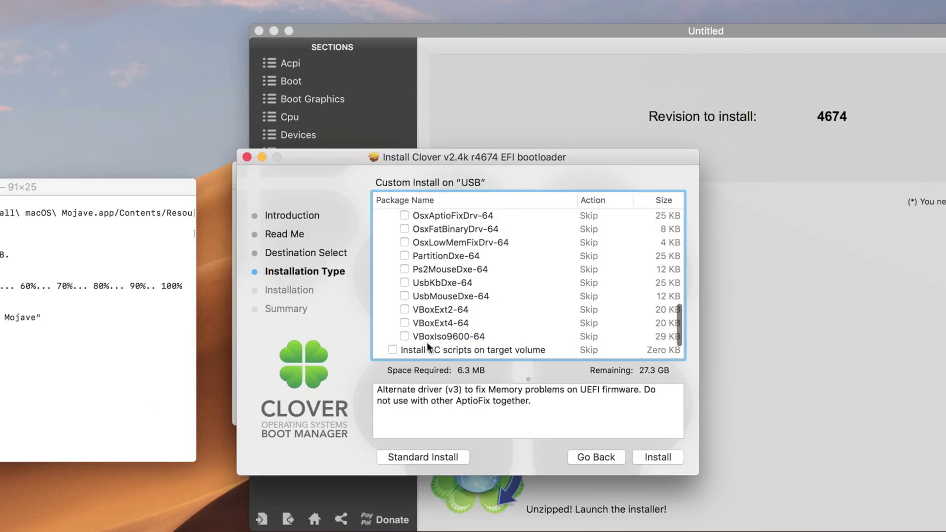
click(433, 336)
scroll(429, 328, up, 2)
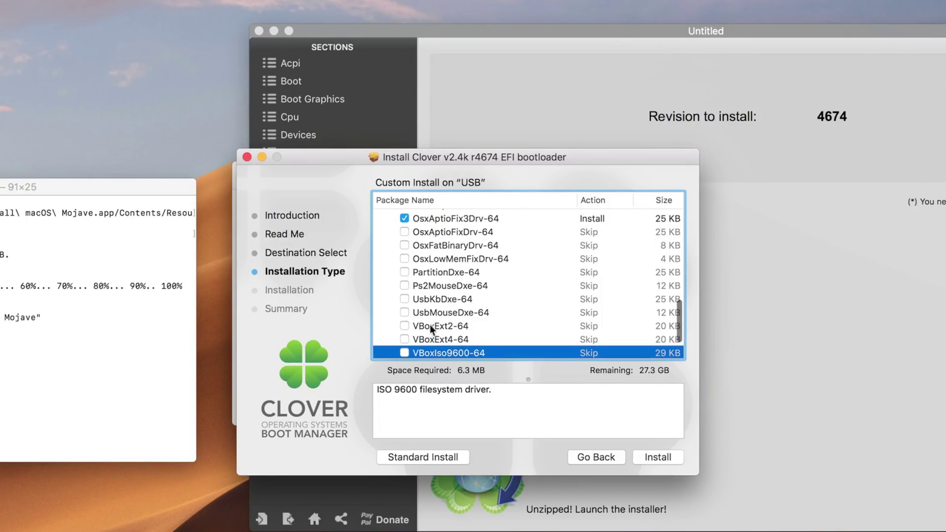
scroll(451, 309, up, 5)
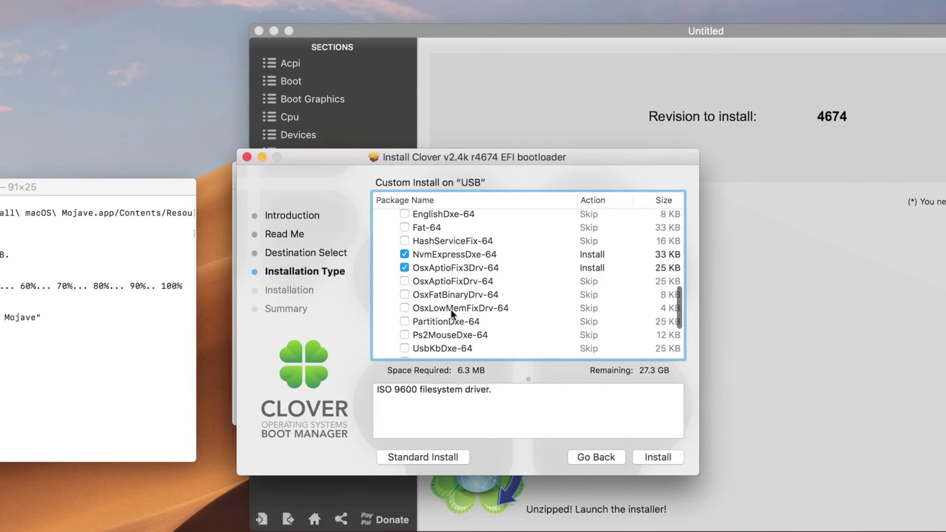
scroll(451, 310, up, 6)
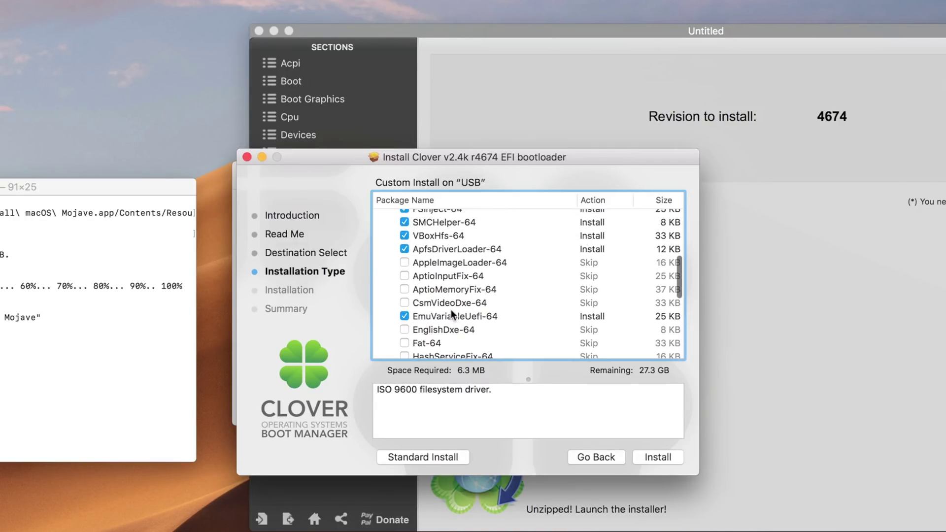
scroll(451, 309, up, 3)
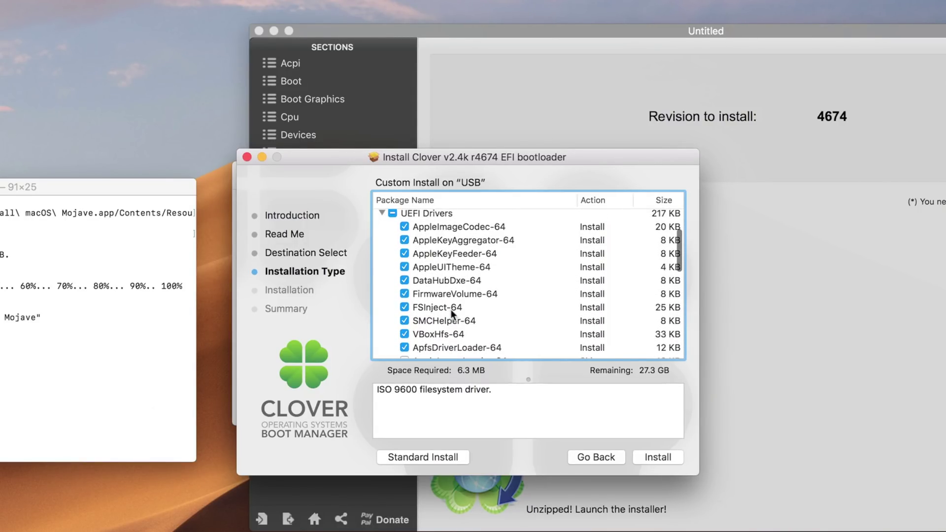
scroll(451, 309, down, 4)
scroll(451, 310, down, 1)
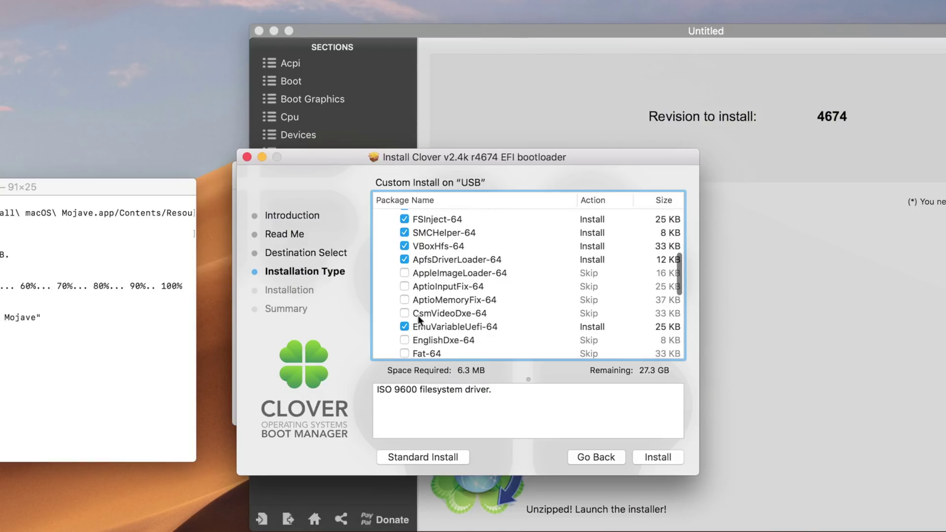
click(444, 314)
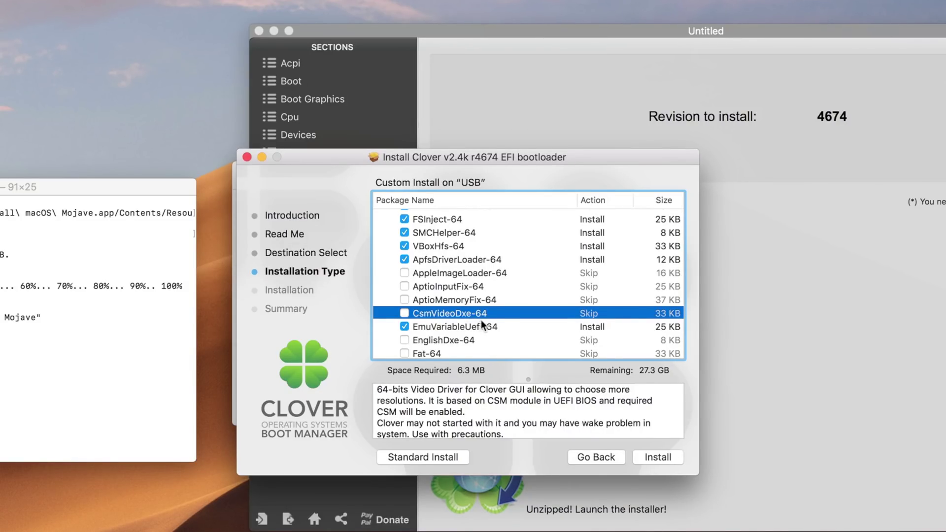
scroll(498, 315, down, 3)
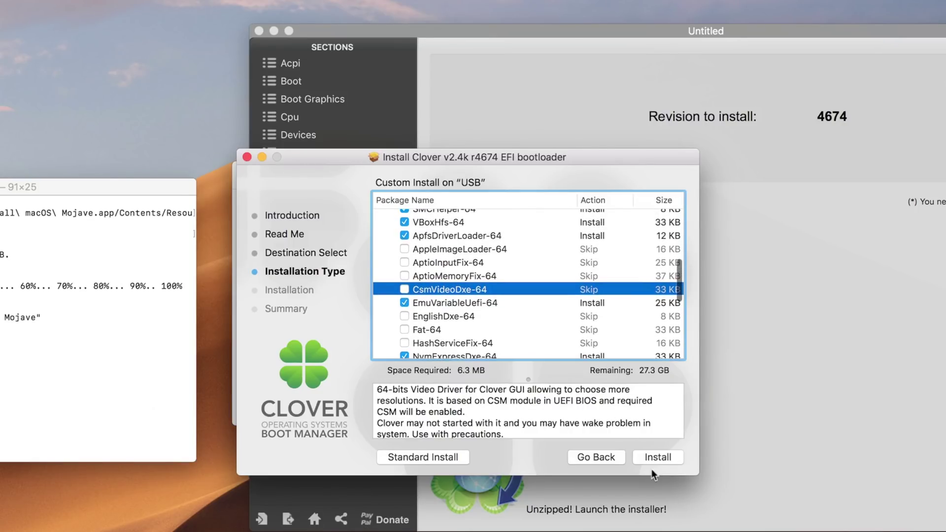
Step: Install Clover onto the USB with the admin password, close the installer, and return home
click(658, 456)
text(*****)
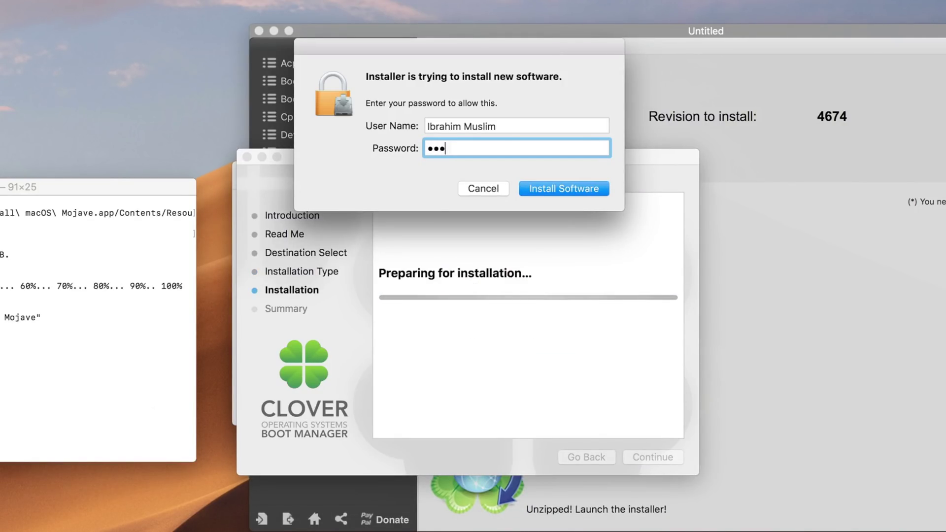
key(Return)
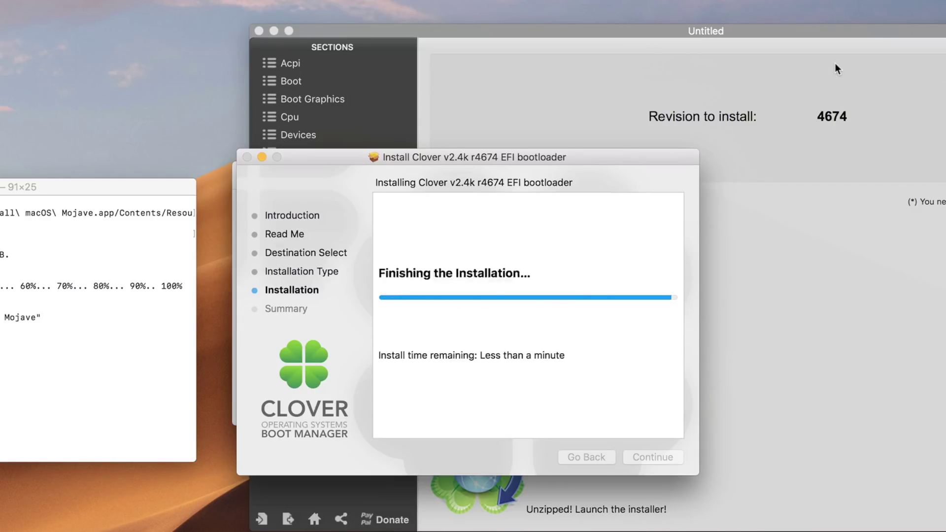
click(663, 457)
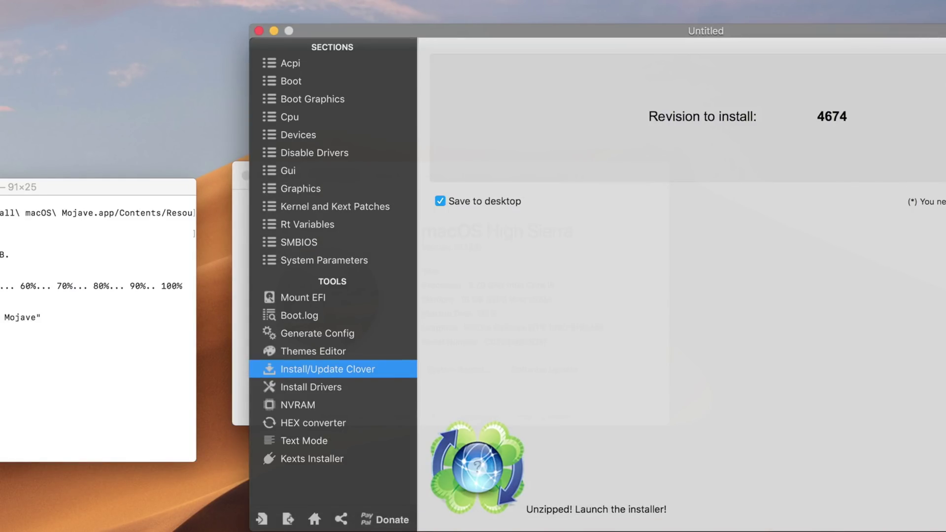
click(315, 518)
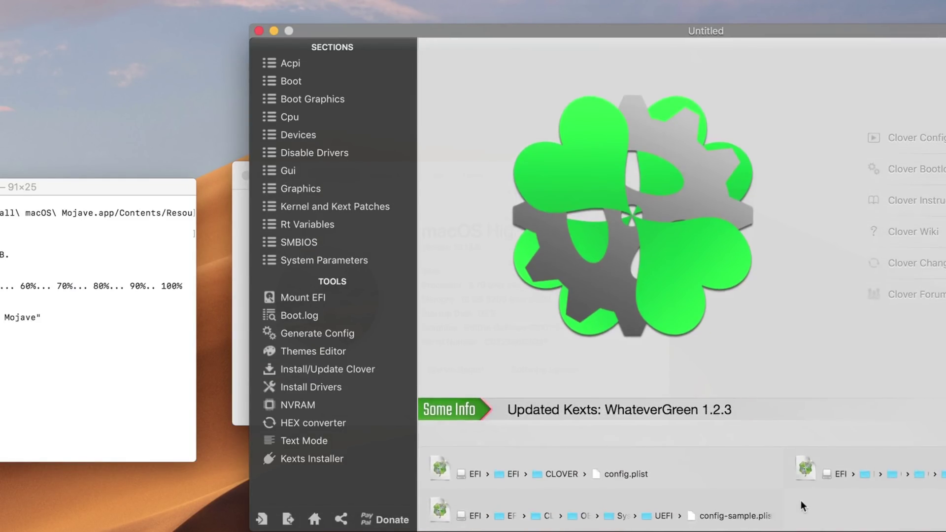
Step: Open the USB's EFI/CLOVER/config.plist and enable -disablegfxfirmware in the Boot section
double_click(631, 474)
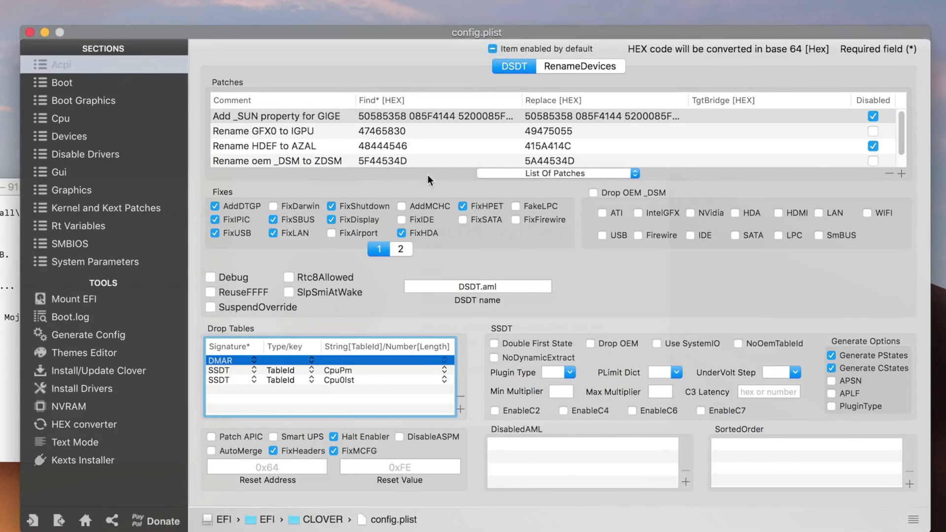
scroll(397, 127, down, 3)
scroll(397, 129, up, 3)
click(114, 82)
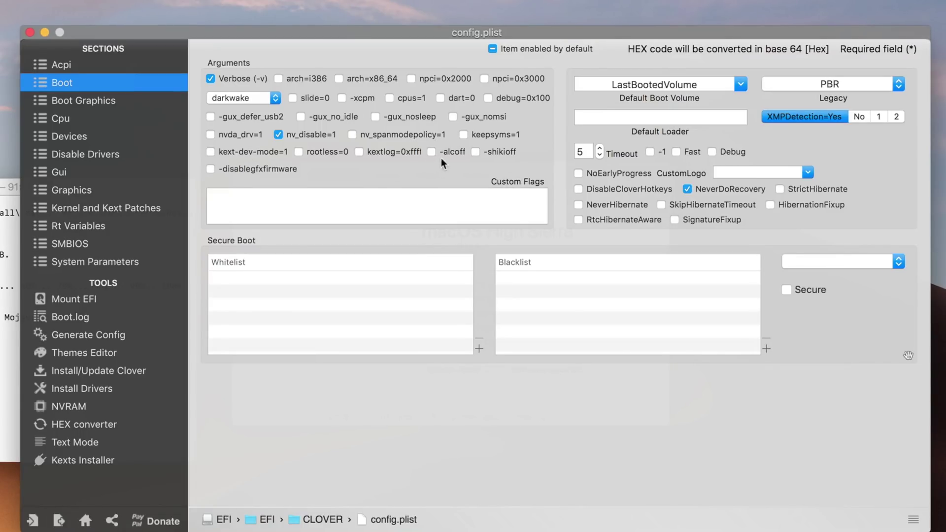
click(275, 167)
Step: Step through Boot Graphics, Cpu, Devices, Disable Drivers and Gui sections to reach Graphics
click(86, 102)
click(86, 117)
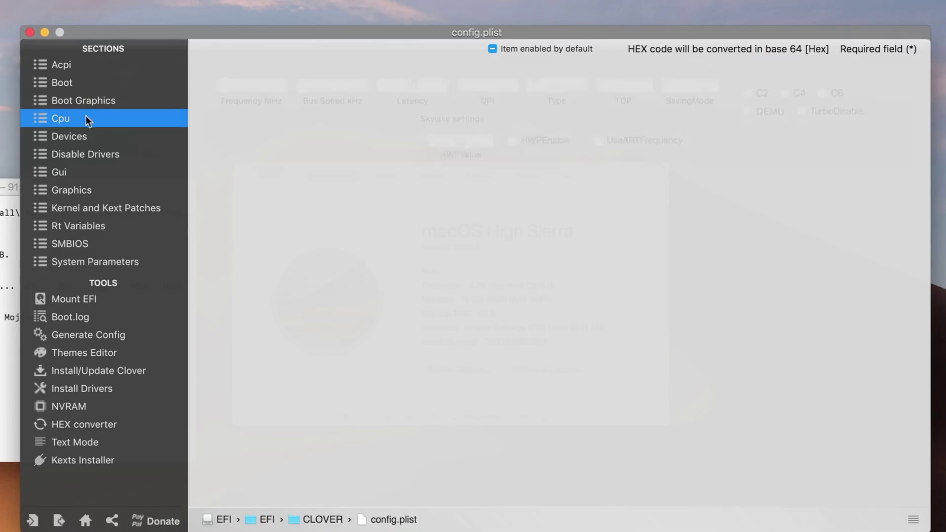
click(93, 135)
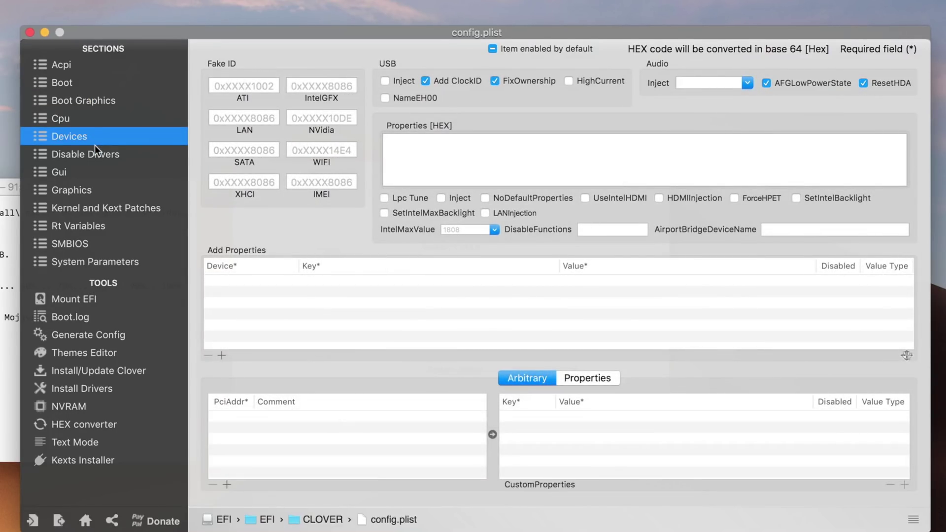
click(97, 154)
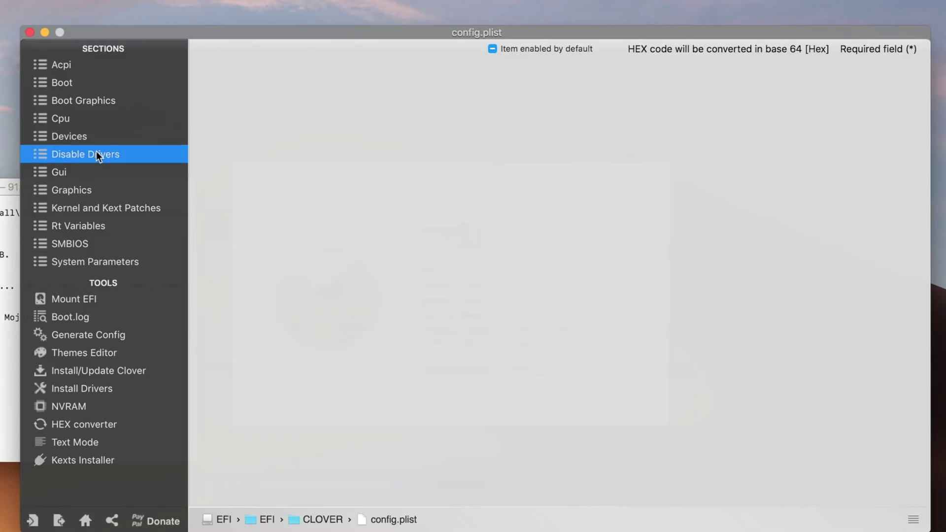
click(106, 172)
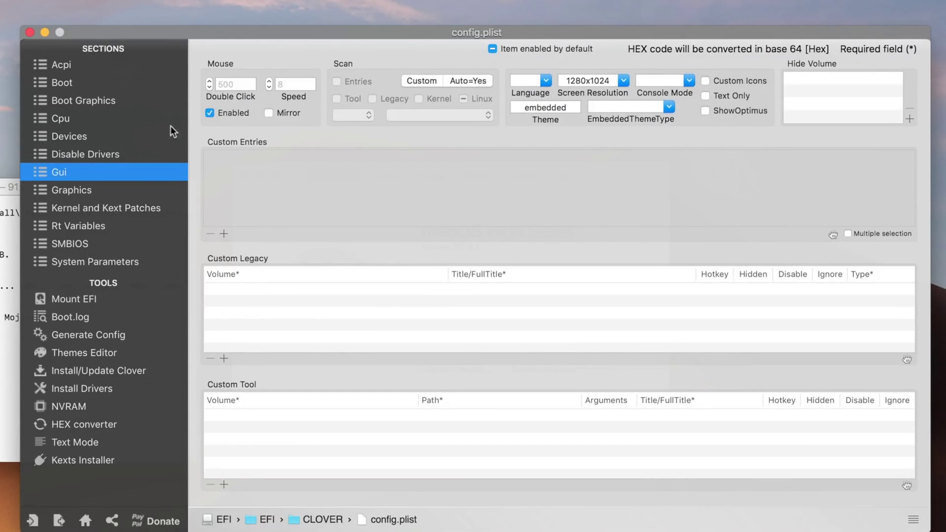
click(110, 188)
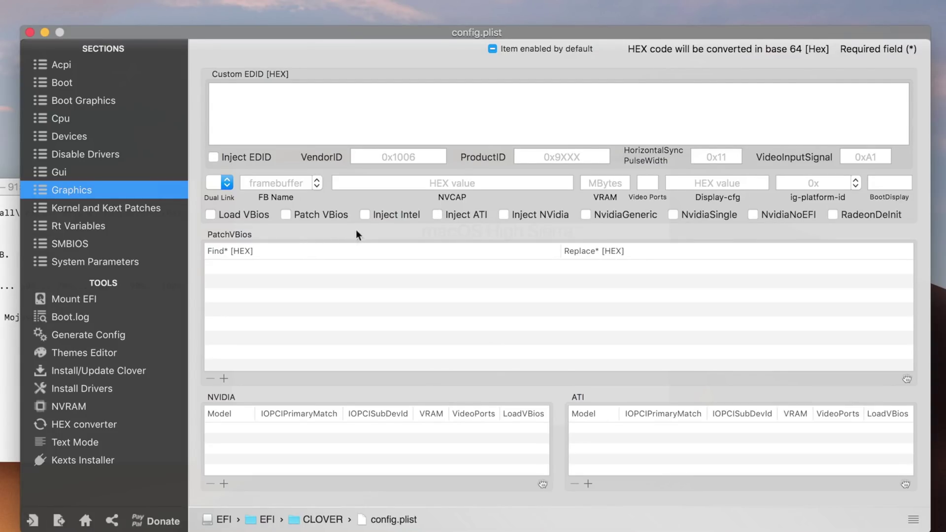
Step: Tick Inject Intel and set ig-platform-id to 0x59120000 for Intel HD Graphics 630
click(378, 215)
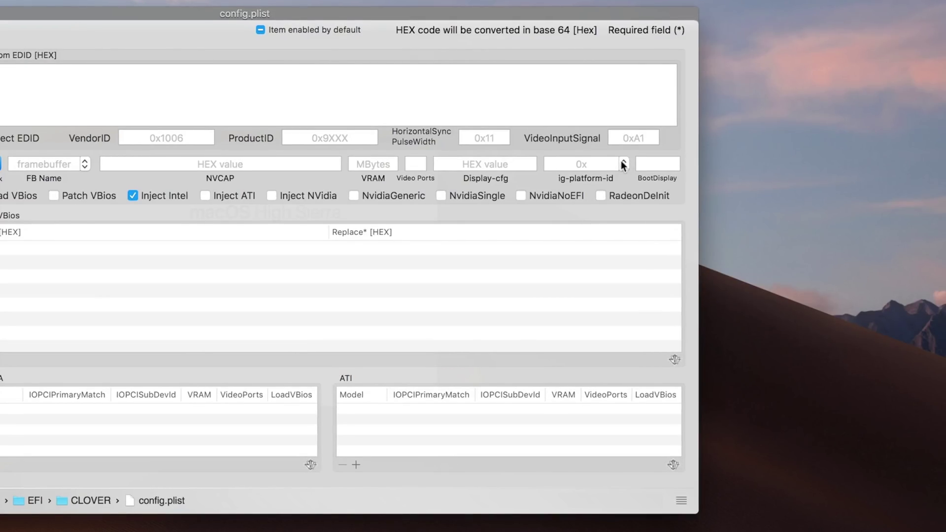
click(623, 163)
scroll(620, 160, up, 10)
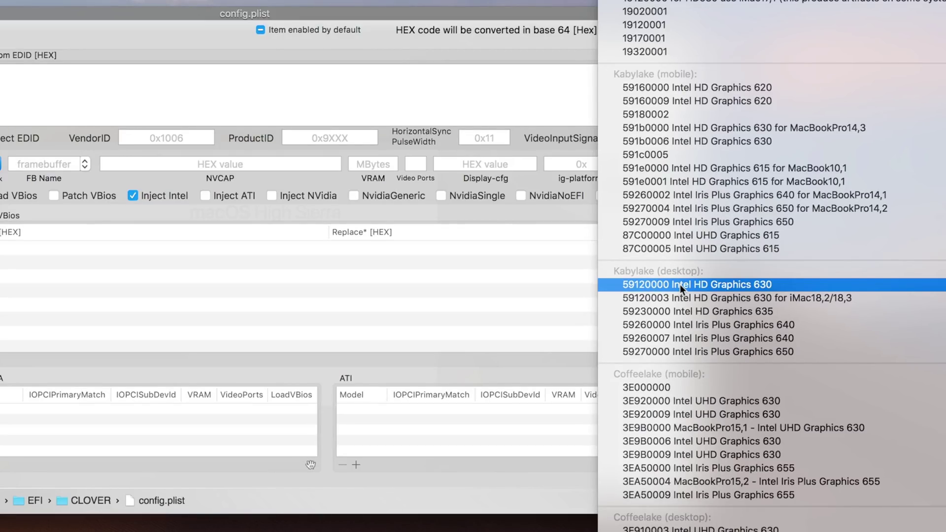
scroll(679, 285, up, 15)
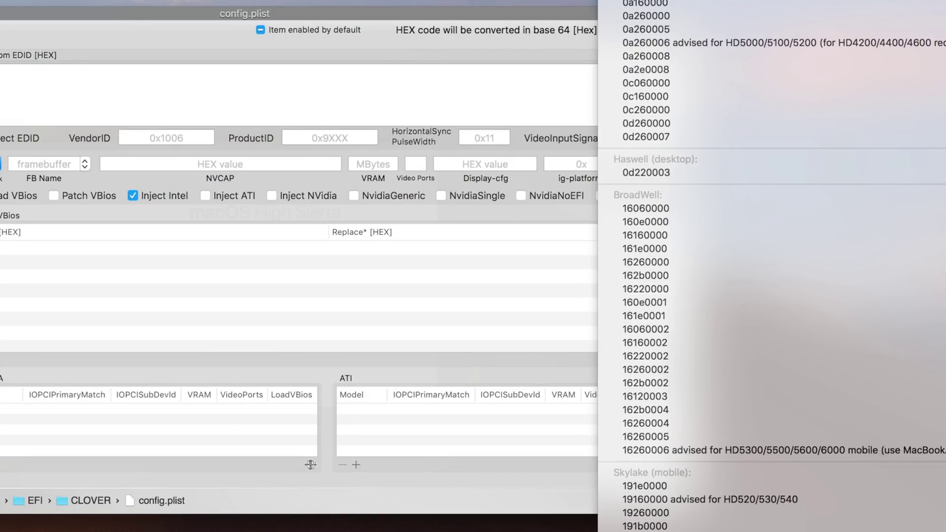
scroll(714, 295, down, 10)
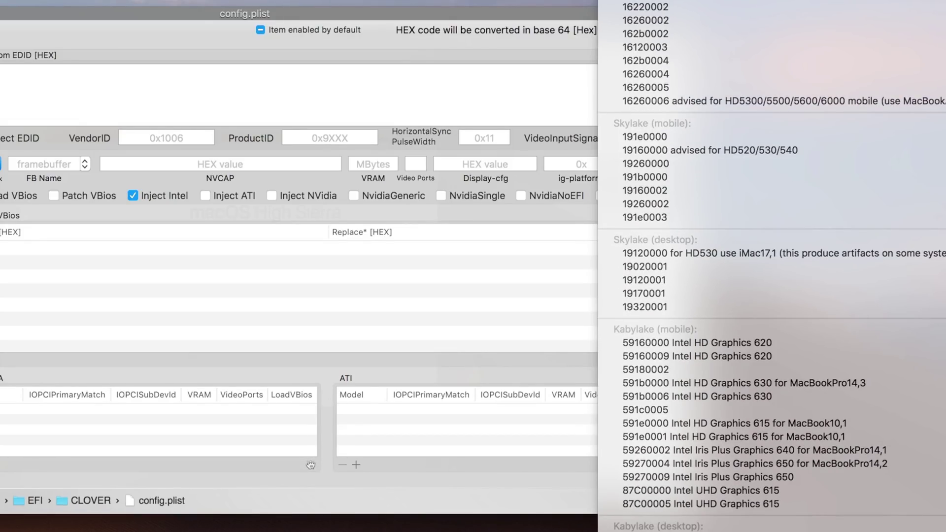
scroll(768, 266, down, 2)
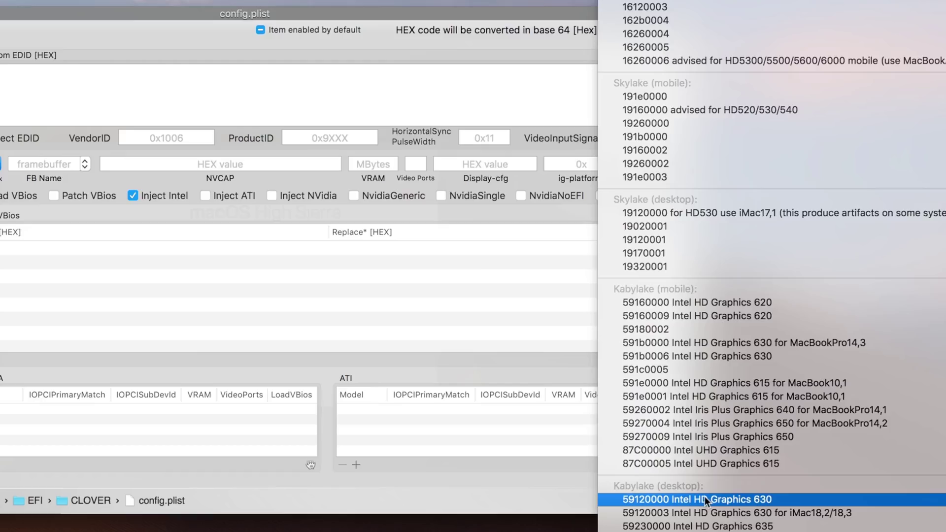
click(649, 498)
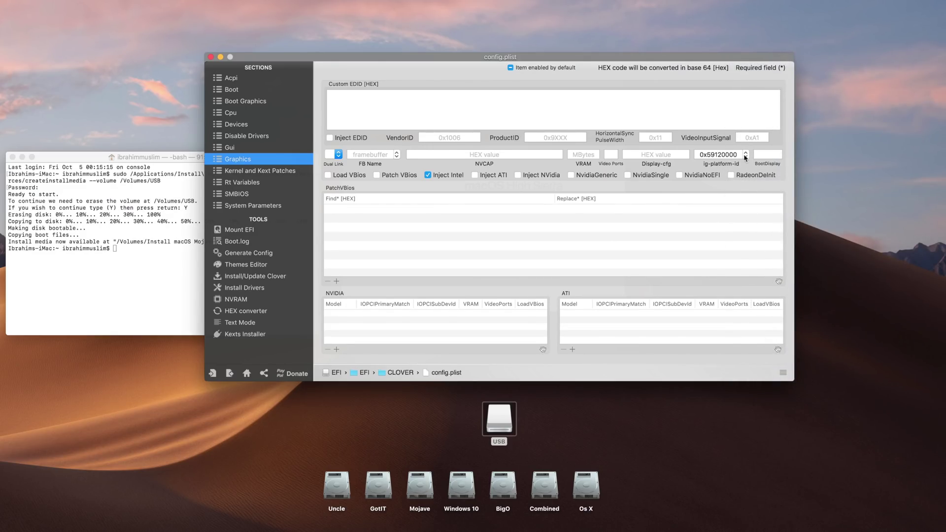
Step: Enable the Apple RTC, Kernel LAPIC and KernelPm kernel patches
click(288, 172)
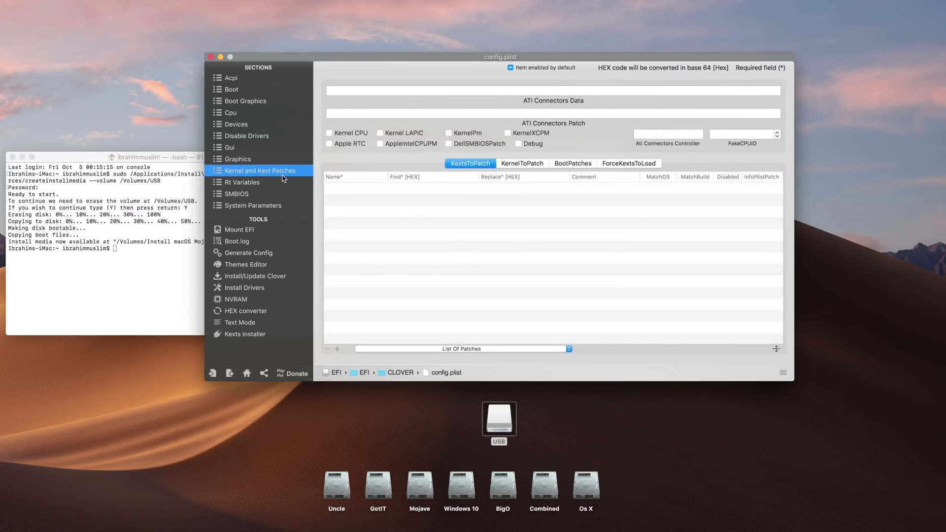
click(343, 145)
click(380, 133)
click(449, 134)
Step: Review the patch tabs, then set Rt Variables CsrActiveConfig to 0x3E7
click(521, 163)
click(571, 164)
click(493, 163)
click(249, 183)
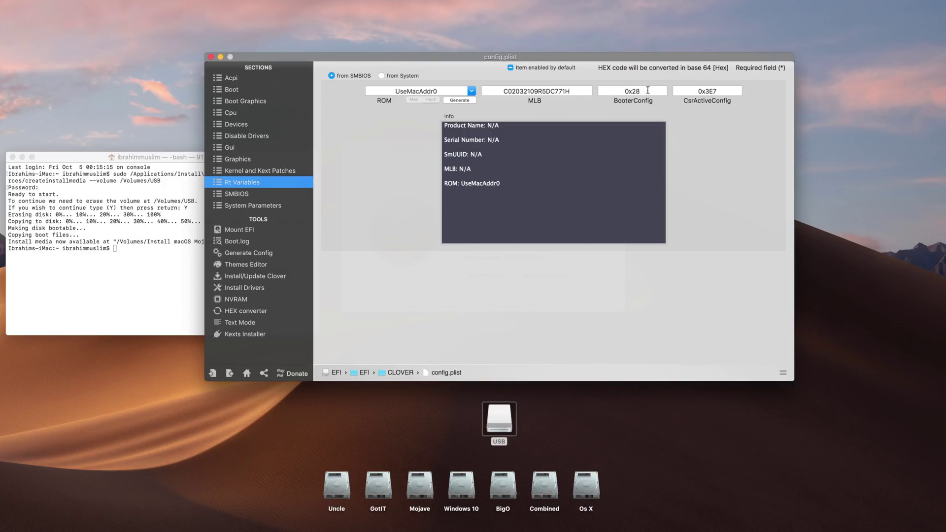
click(720, 92)
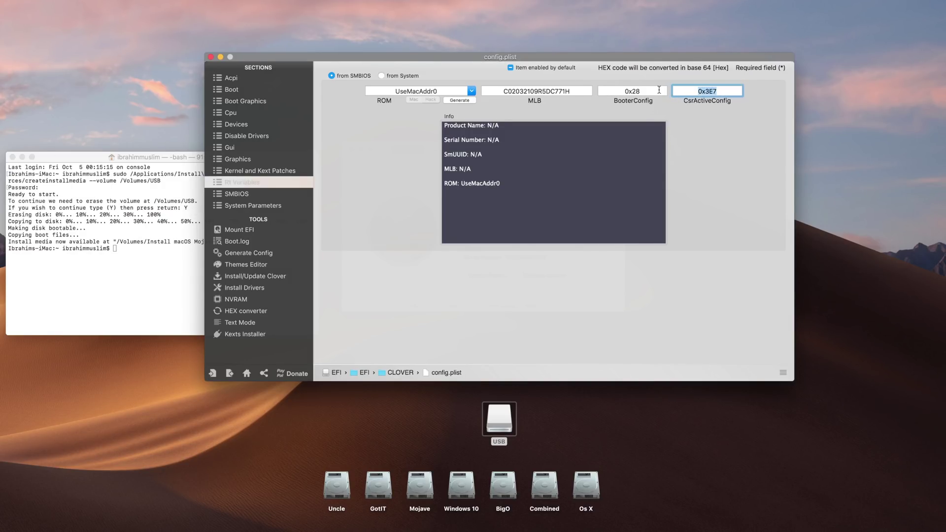
Step: In SMBIOS, choose the iMac18,3 model profile and set memory channels to Dual Channel
click(261, 194)
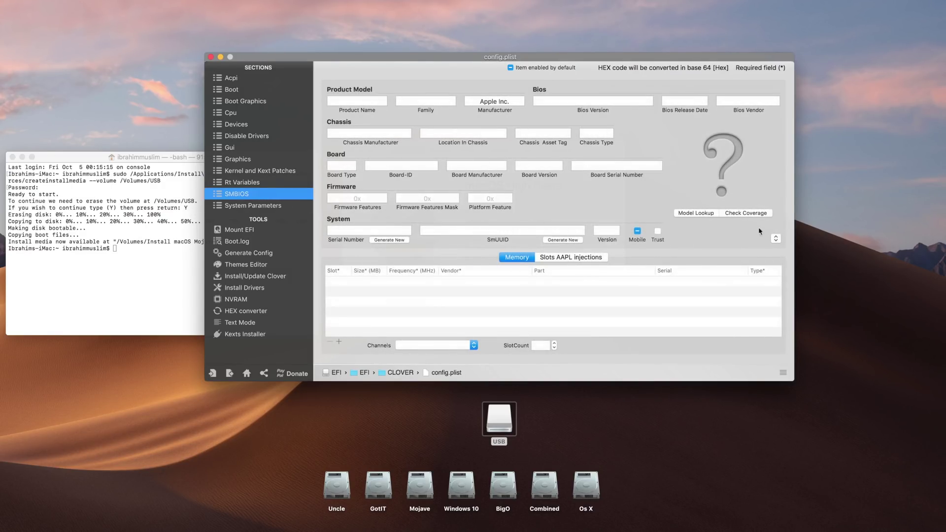
click(774, 239)
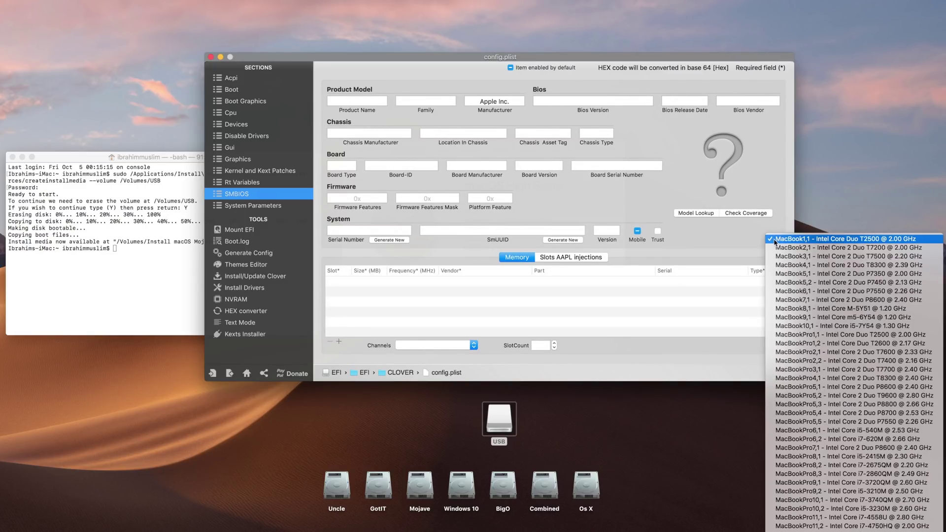
scroll(837, 365, down, 10)
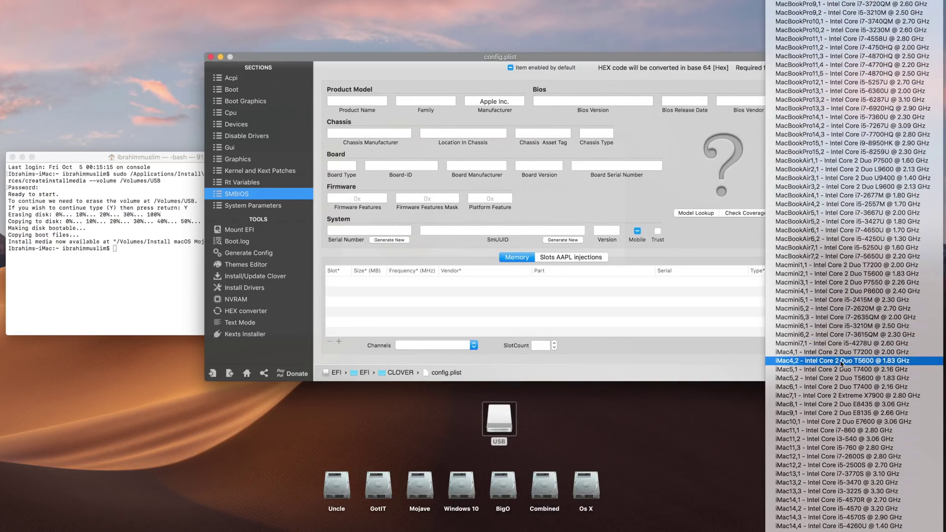
scroll(841, 363, down, 4)
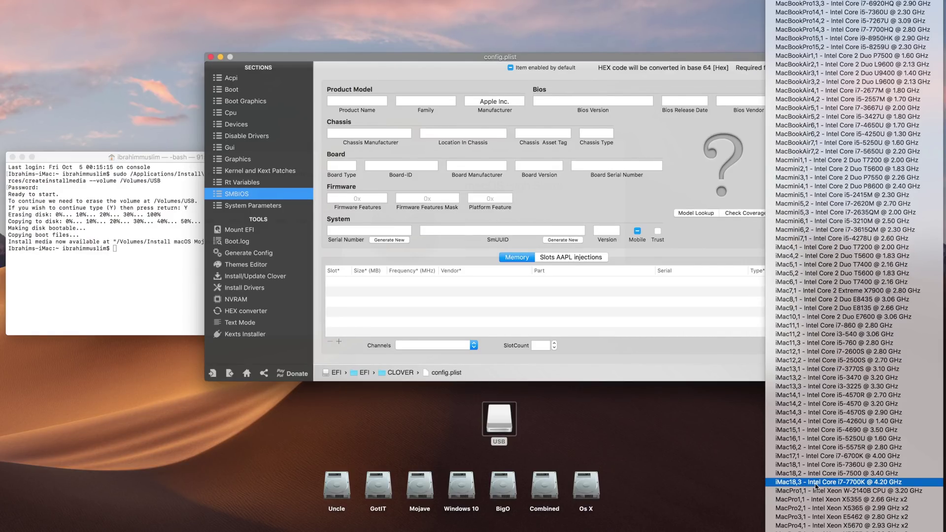
click(826, 483)
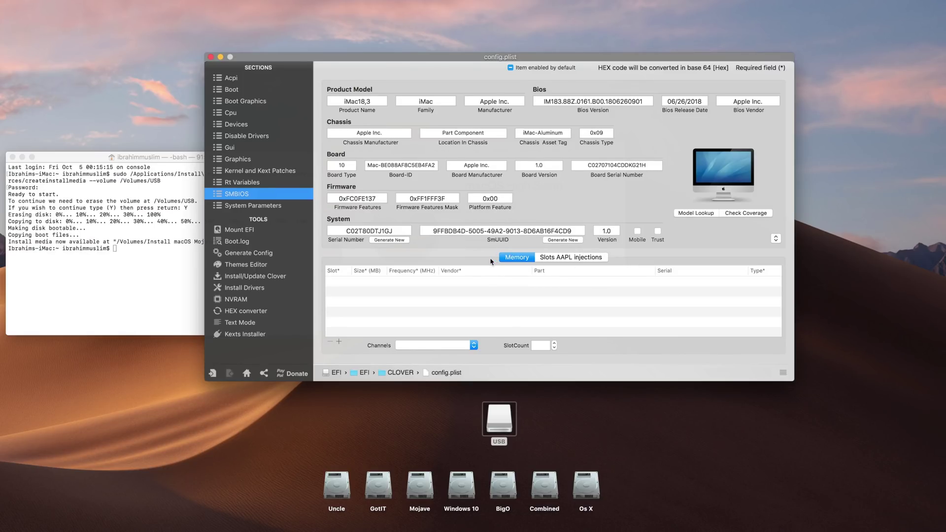
click(436, 345)
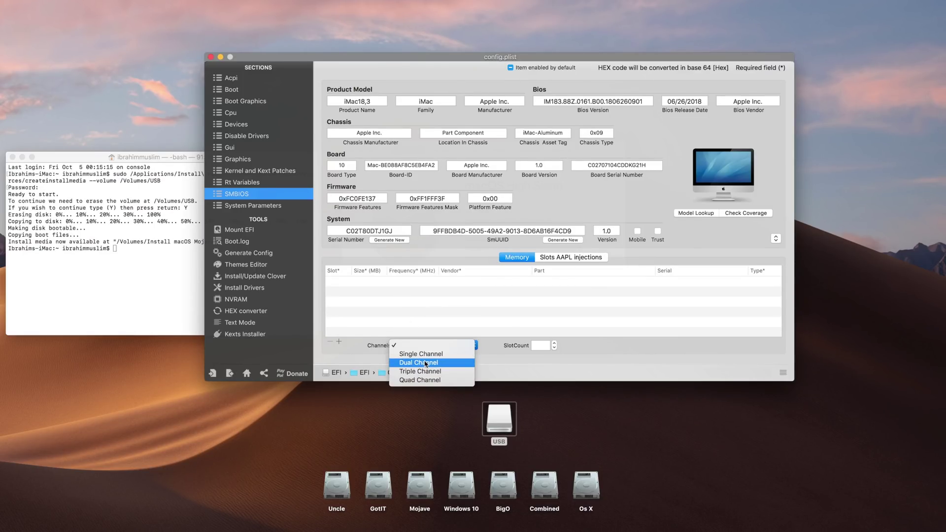
click(434, 357)
Step: Enable NvidiaWeb, review the Boot, Devices and IntelGFX fake ID settings, and save config.plist
click(256, 207)
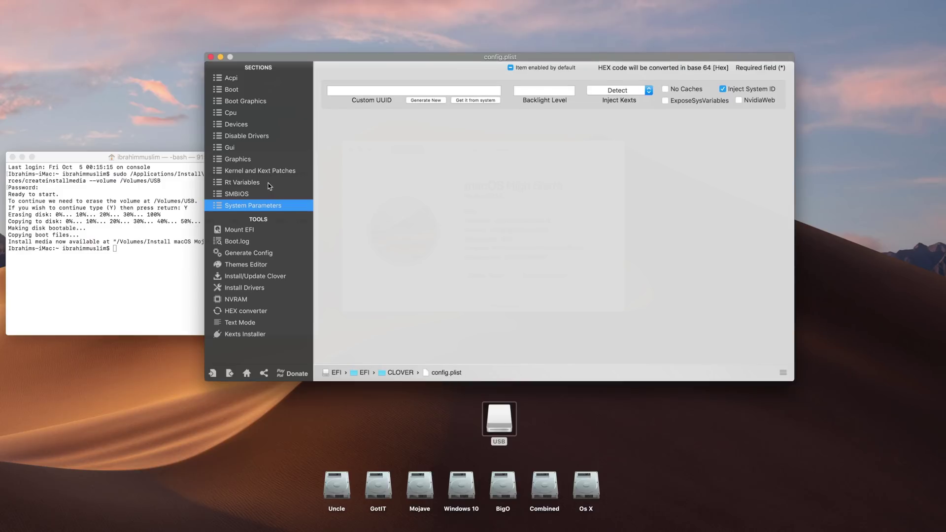
click(761, 102)
click(245, 101)
click(232, 89)
click(264, 123)
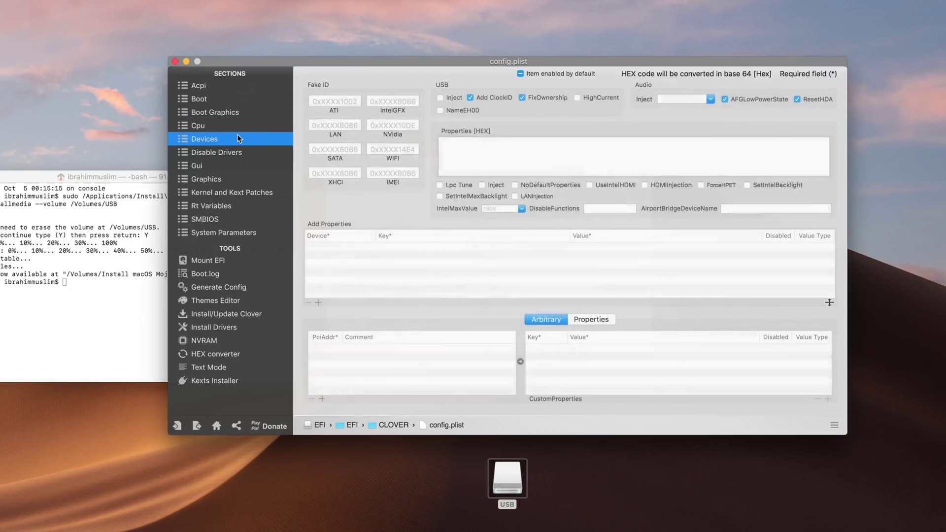
click(382, 102)
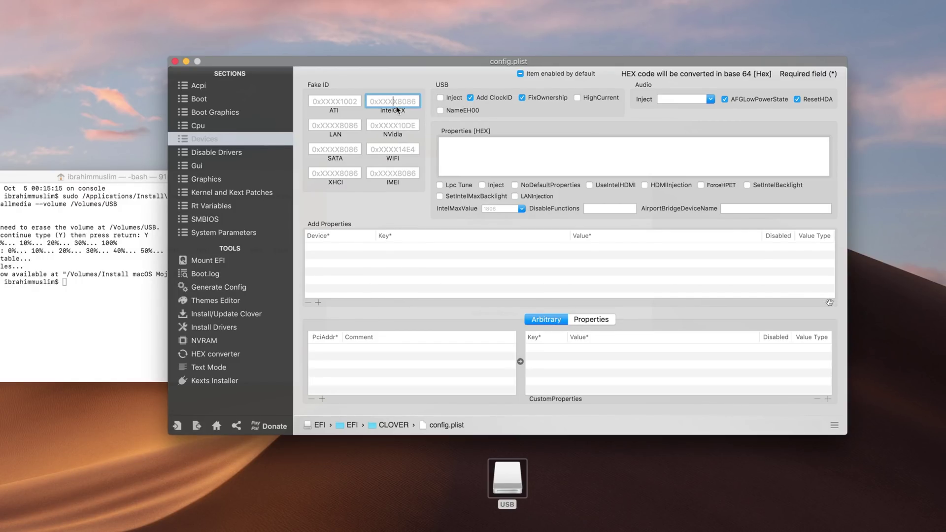
key(super+s)
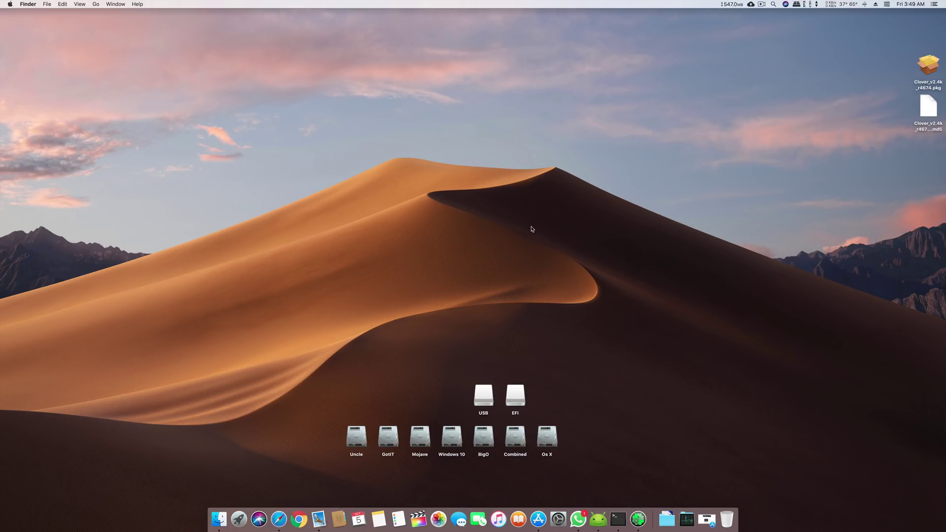
Step: Select the Os X drive on the desktop and launch Install macOS Mojave from Launchpad
drag(583, 363, 470, 404)
click(463, 342)
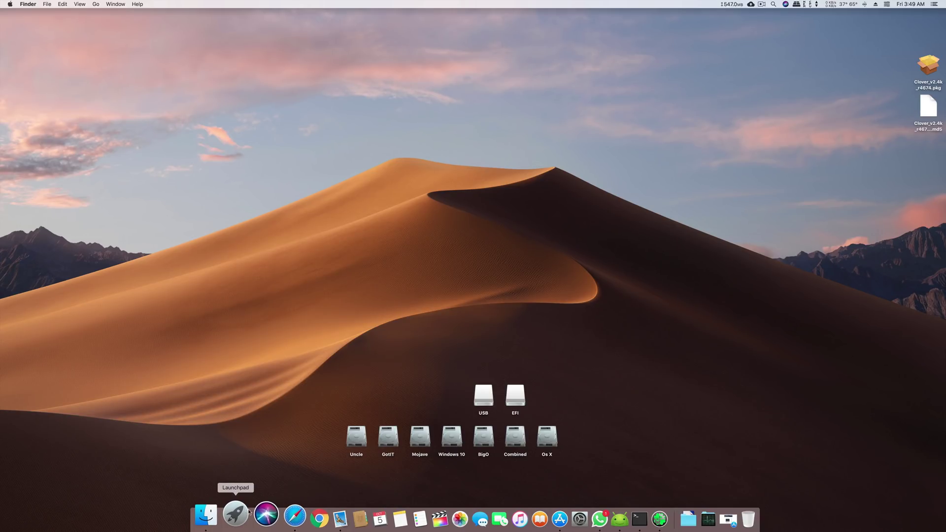
click(555, 434)
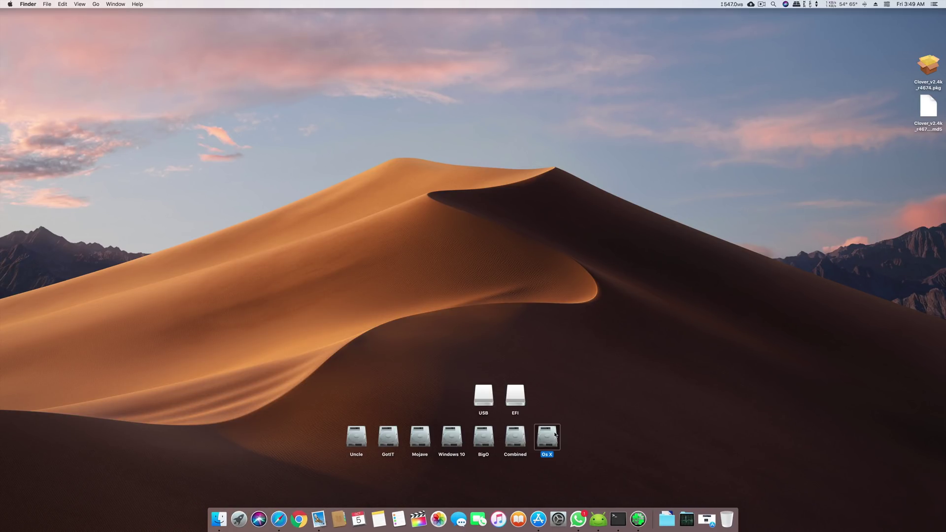
click(235, 513)
scroll(401, 335, down, 3)
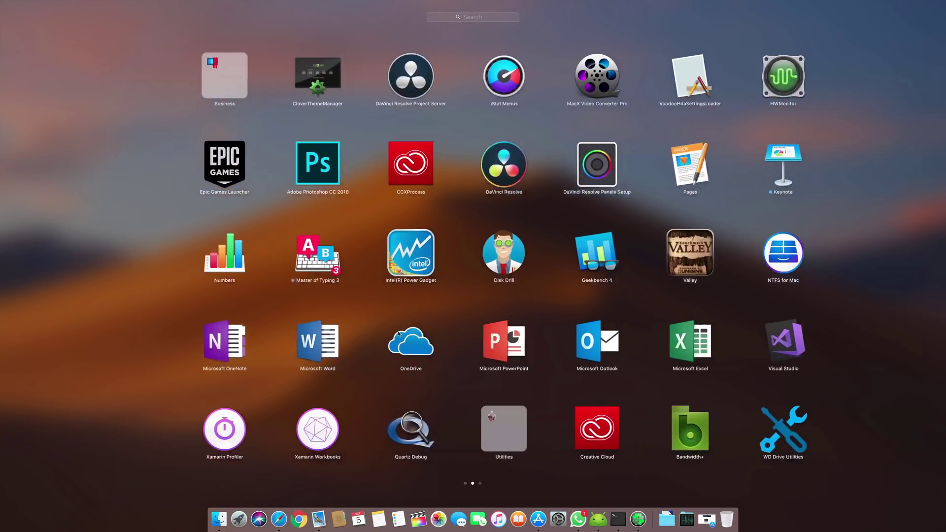
scroll(409, 326, down, 3)
click(485, 168)
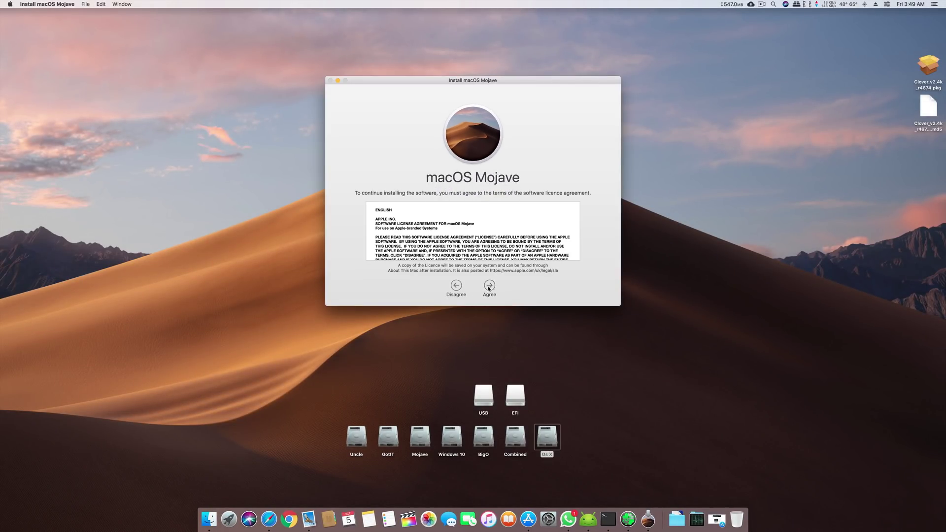
Step: Accept the licence, pick the Mojave disk as destination, then quit the installer
click(489, 284)
click(485, 257)
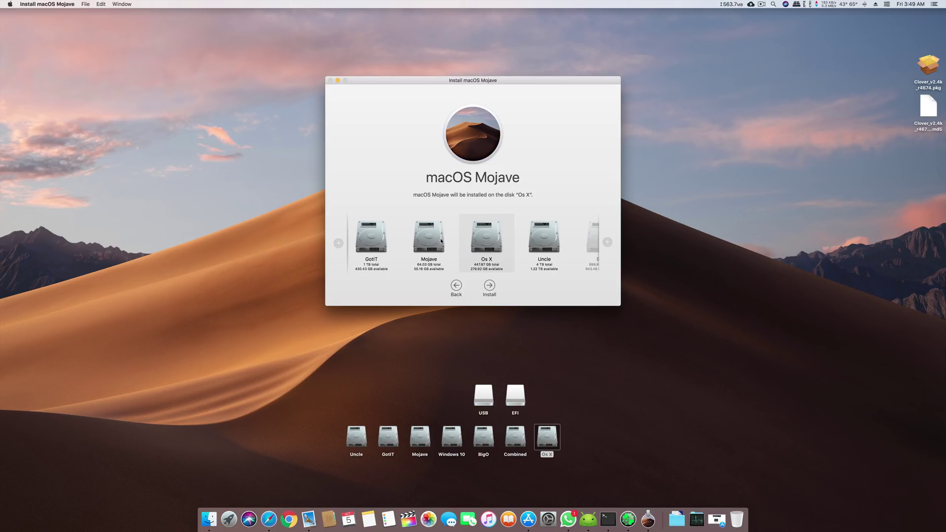
click(441, 240)
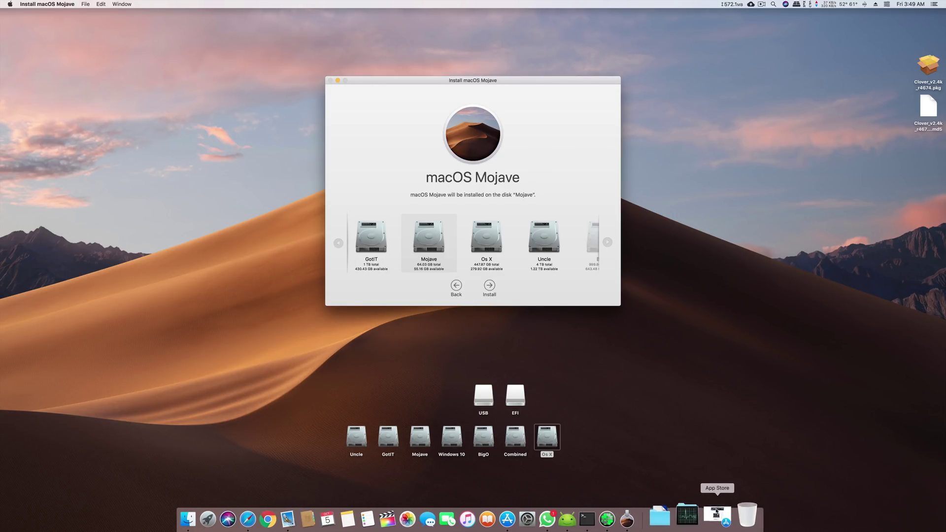
right_click(647, 517)
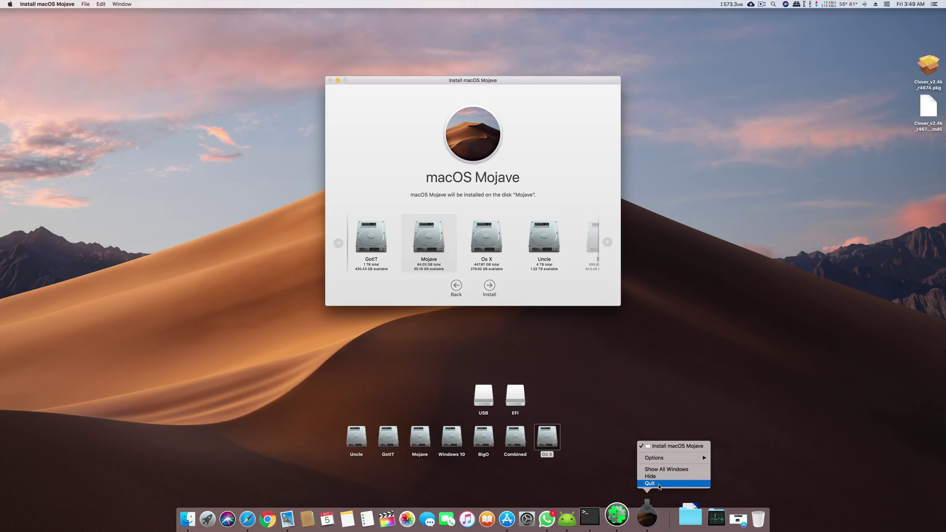
click(659, 486)
Step: Check About This Mac for macOS High Sierra 10.13.6, then close it
click(2, 3)
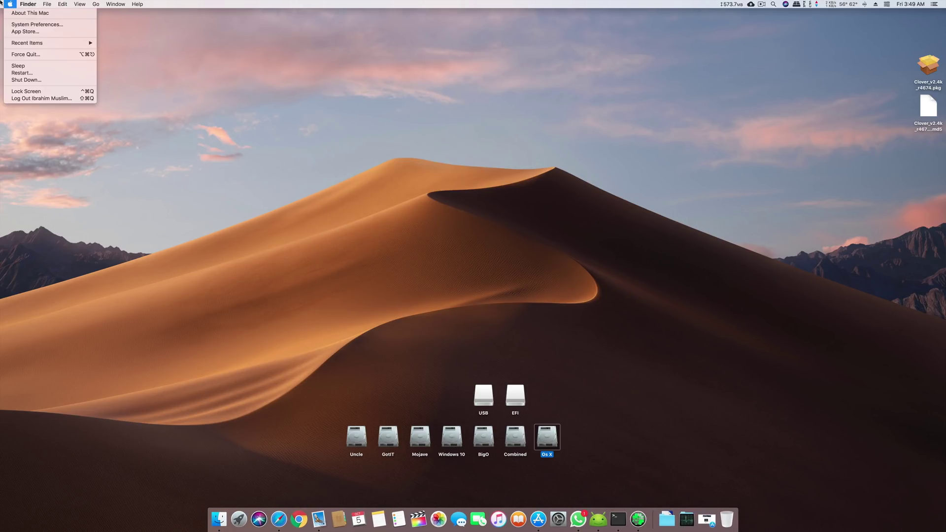
click(29, 12)
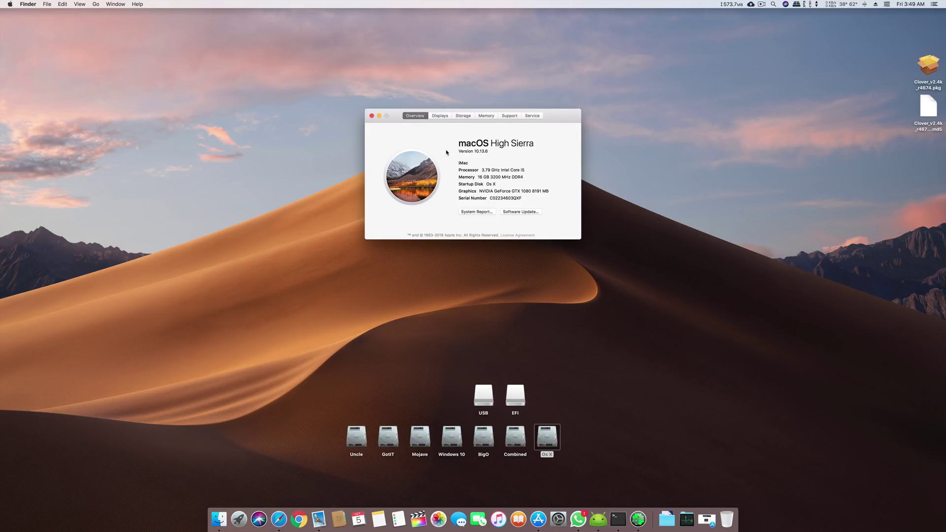
click(372, 116)
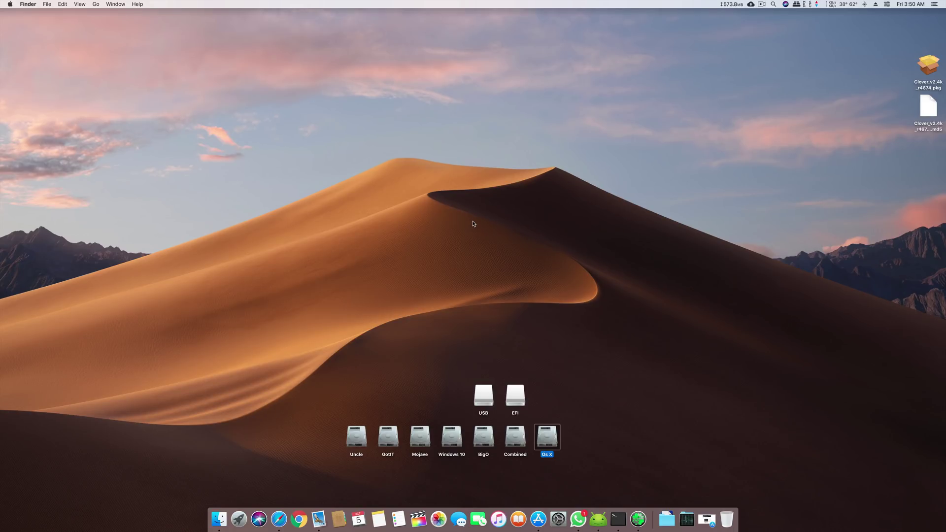
Step: Select the USB and EFI drive icons and dismiss the desktop context menu
drag(581, 321, 458, 402)
right_click(452, 194)
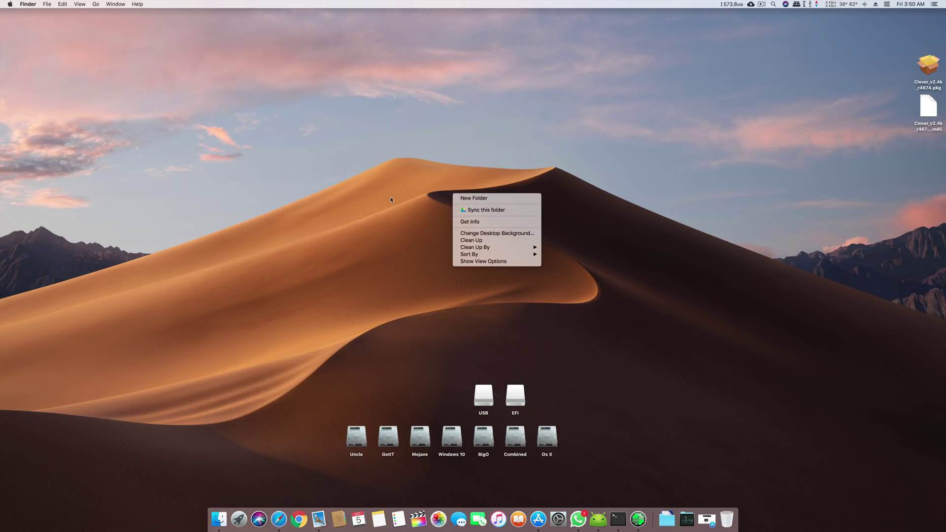
click(391, 199)
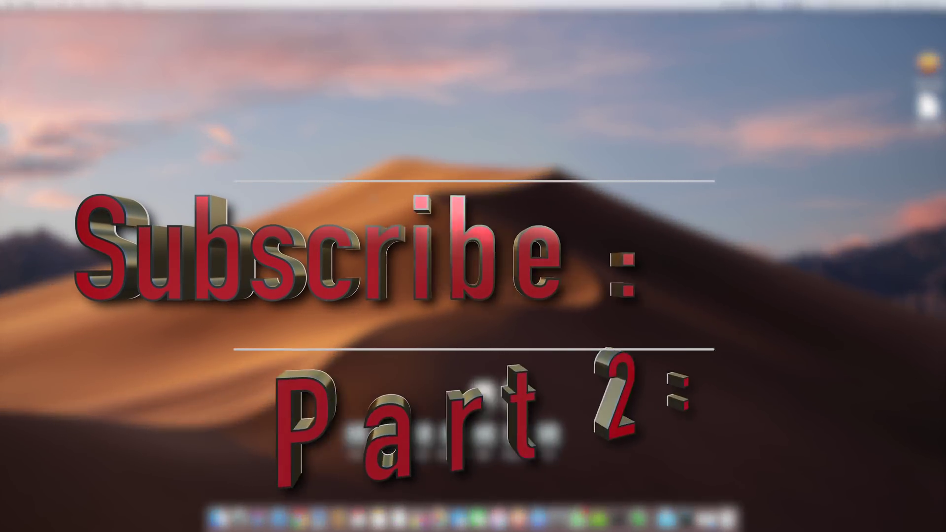